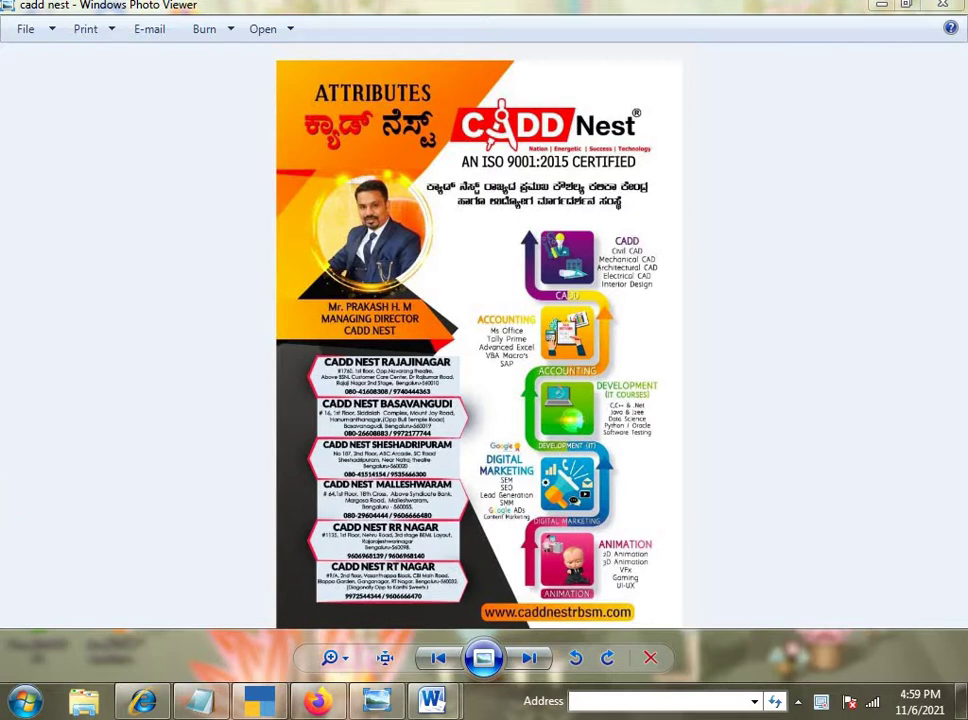
- Minimize the CADD Nest poster in Photo Viewer and switch to the blank Word Document2
{"action": "left_click", "coordinate": [881, 8]}
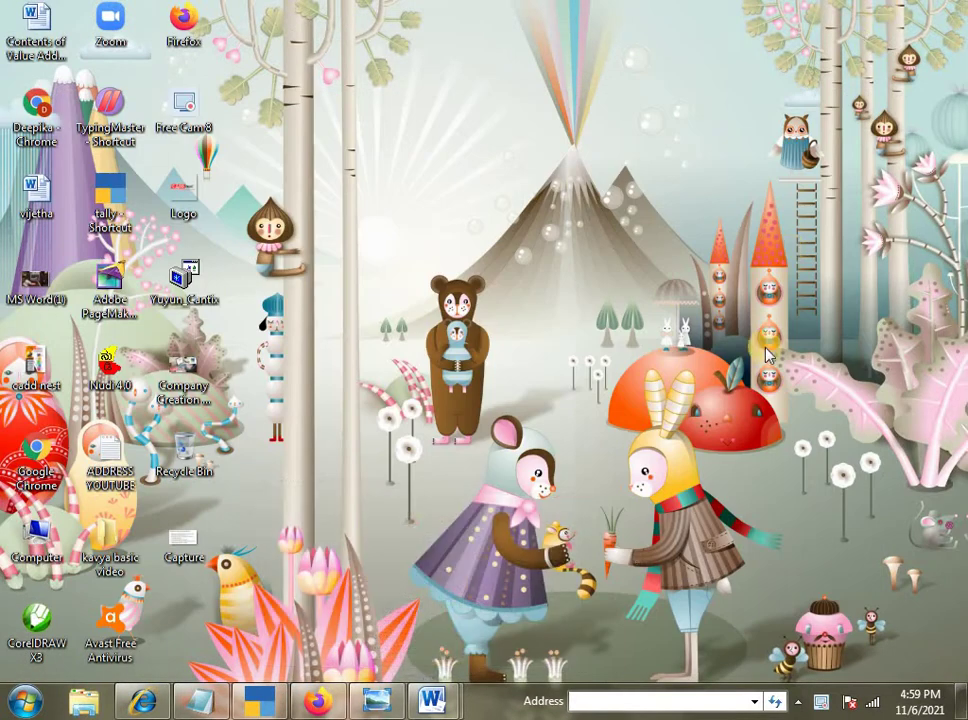
{"action": "mouse_move", "coordinate": [432, 705]}
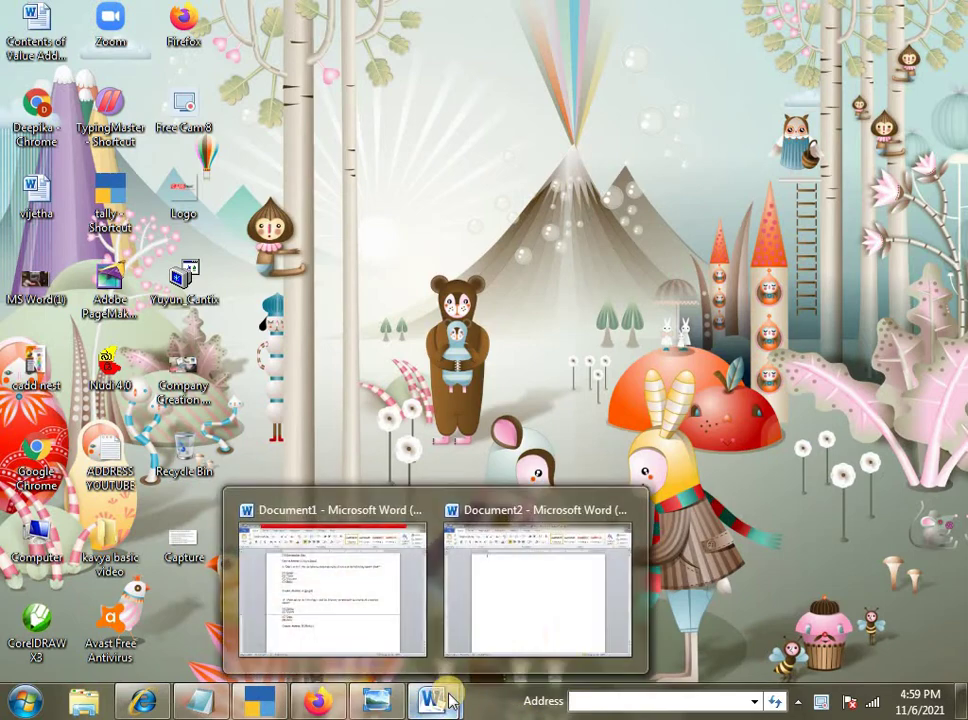
{"action": "left_click", "coordinate": [545, 631]}
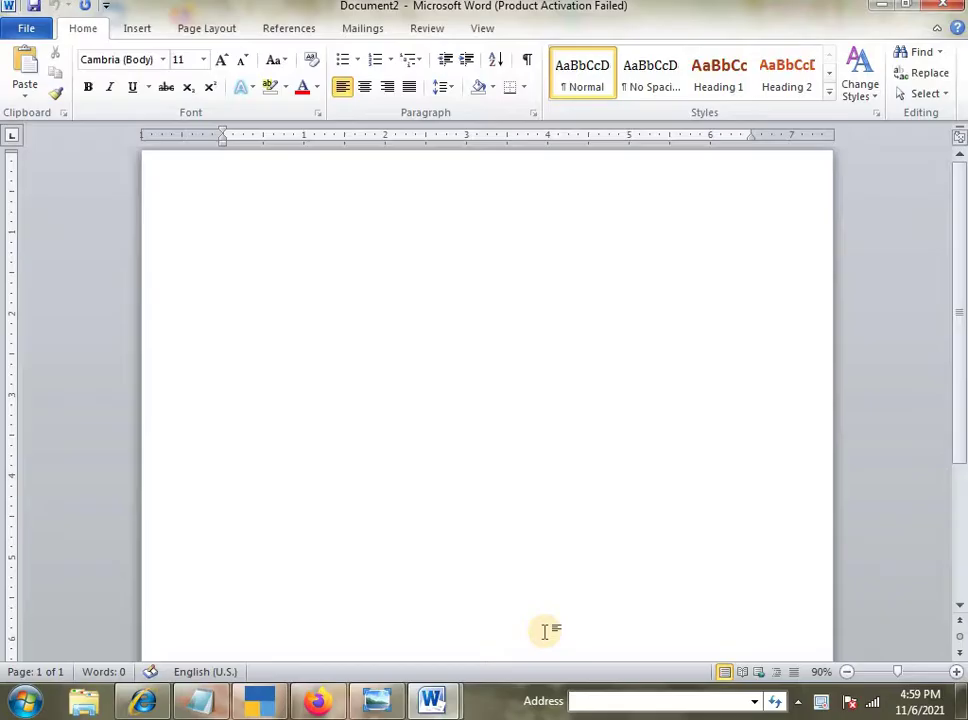
- Show the built-in equation gallery with Area of Circle and Binomial Theorem from Insert
{"action": "left_click", "coordinate": [138, 28]}
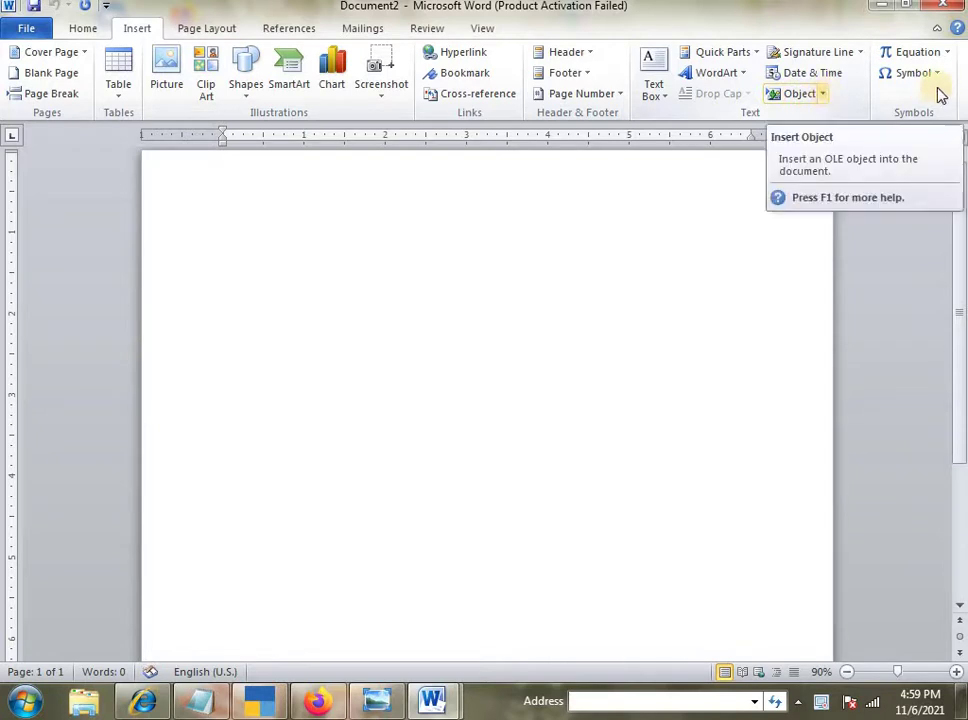
{"action": "left_click", "coordinate": [944, 52]}
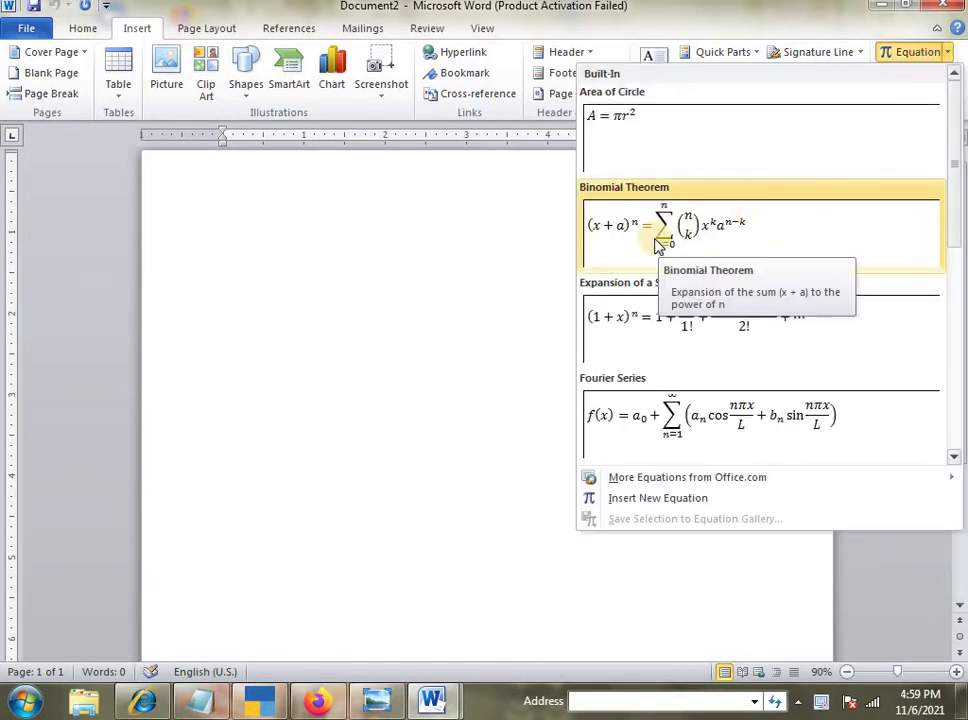
- Insert the Binomial Theorem equation, then replace it with the symbols >, ≫ and ≥
{"action": "left_click", "coordinate": [659, 237]}
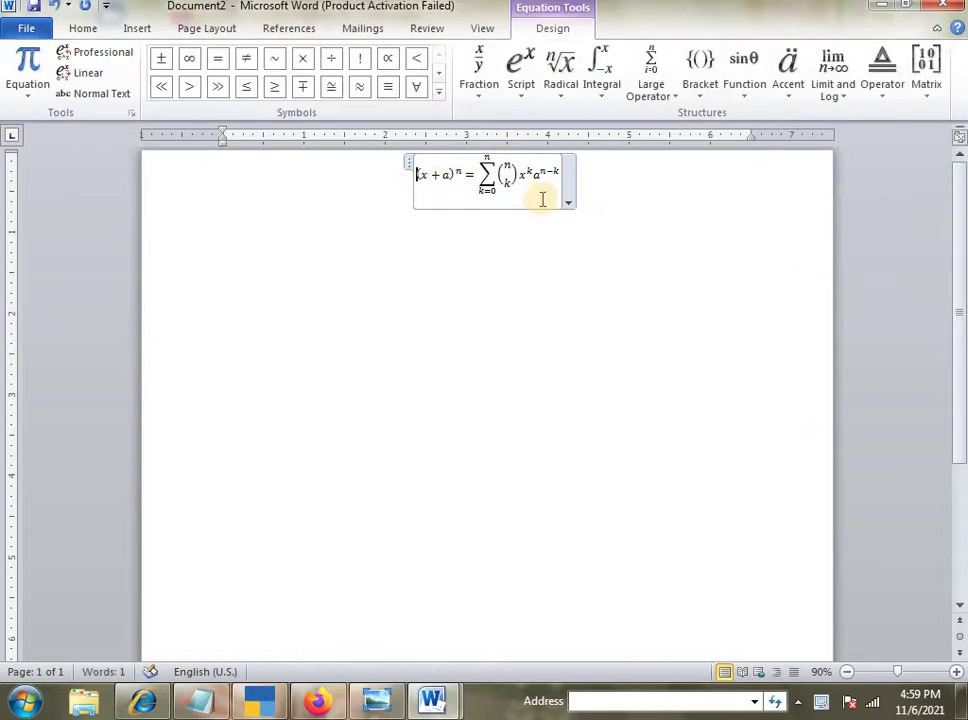
{"action": "left_click", "coordinate": [569, 204]}
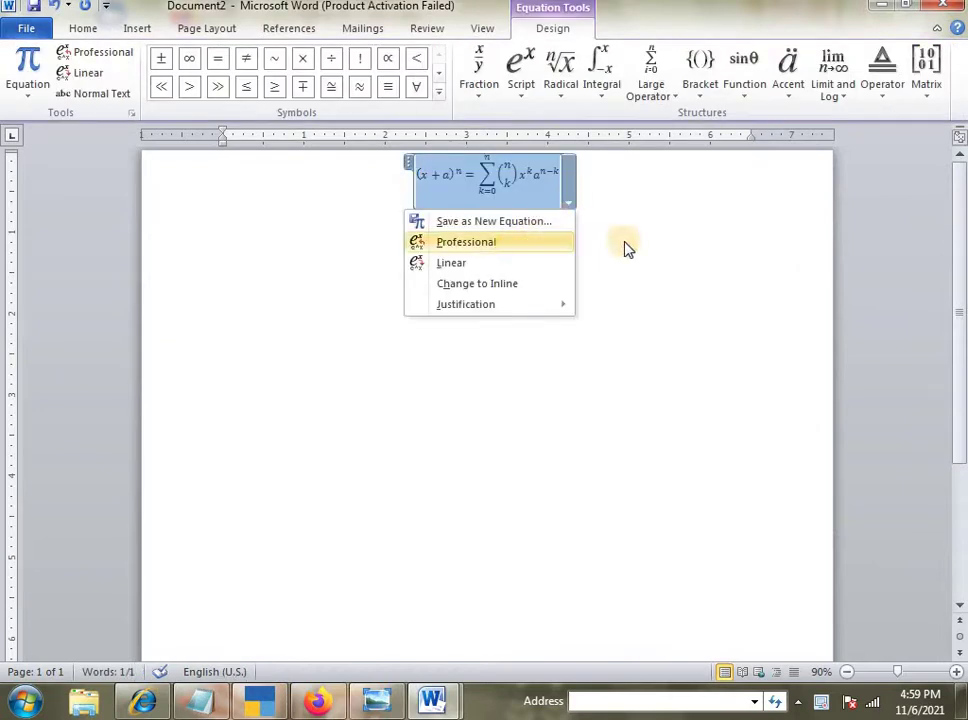
{"action": "left_click", "coordinate": [172, 78]}
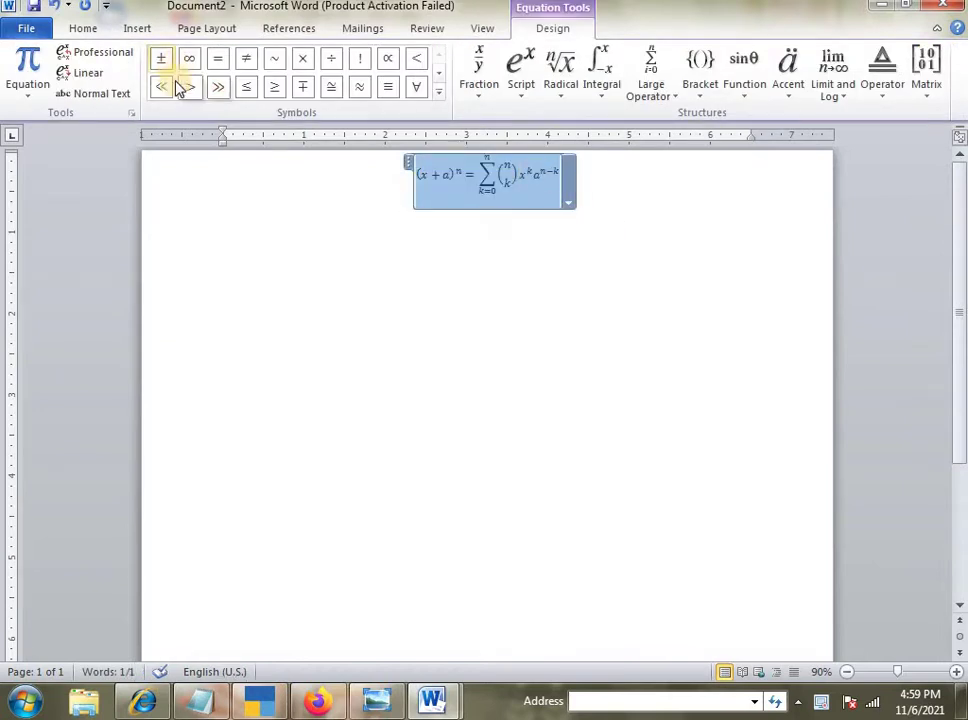
{"action": "left_click", "coordinate": [189, 87]}
{"action": "left_click", "coordinate": [217, 87]}
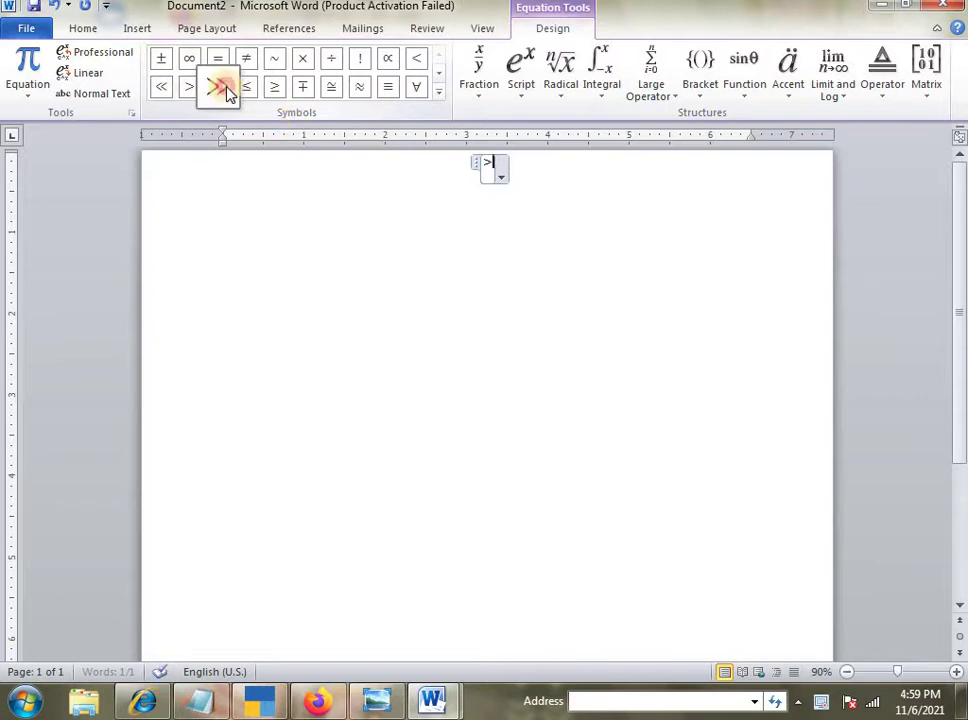
{"action": "left_click", "coordinate": [274, 87]}
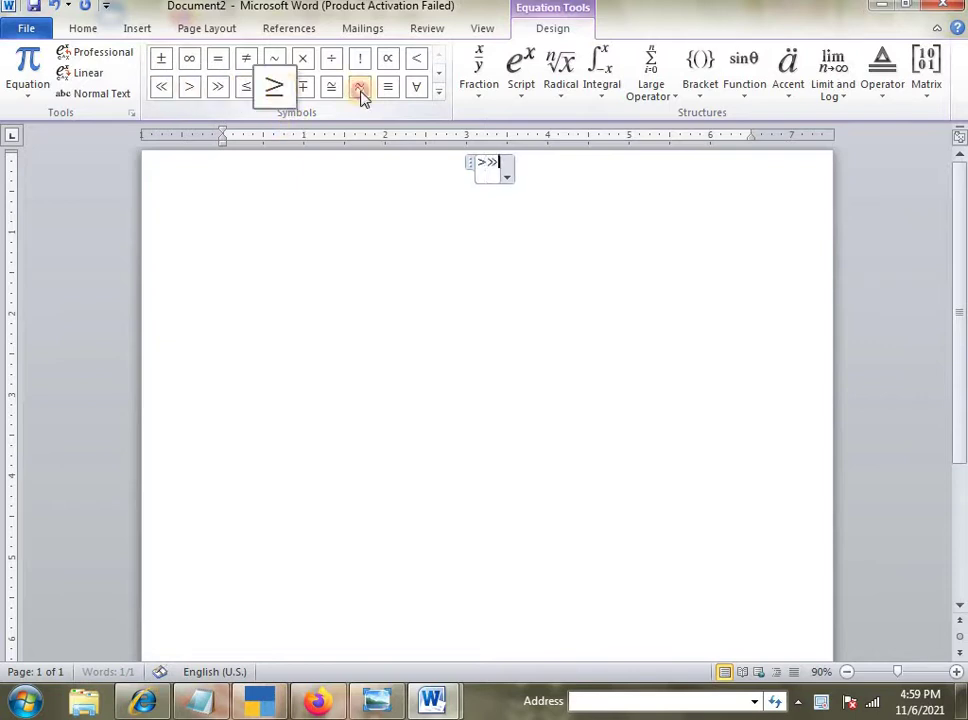
- Browse the script and bracket templates, then add the Binomial Theorem after the symbols
{"action": "left_click", "coordinate": [521, 78]}
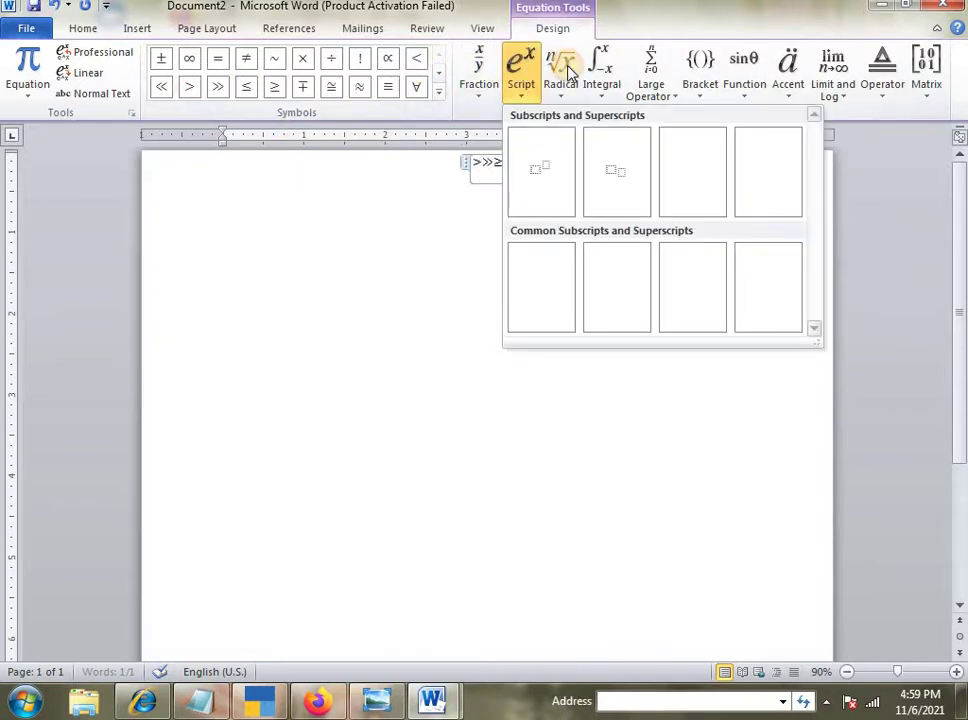
{"action": "left_click", "coordinate": [708, 80]}
{"action": "left_click", "coordinate": [324, 274]}
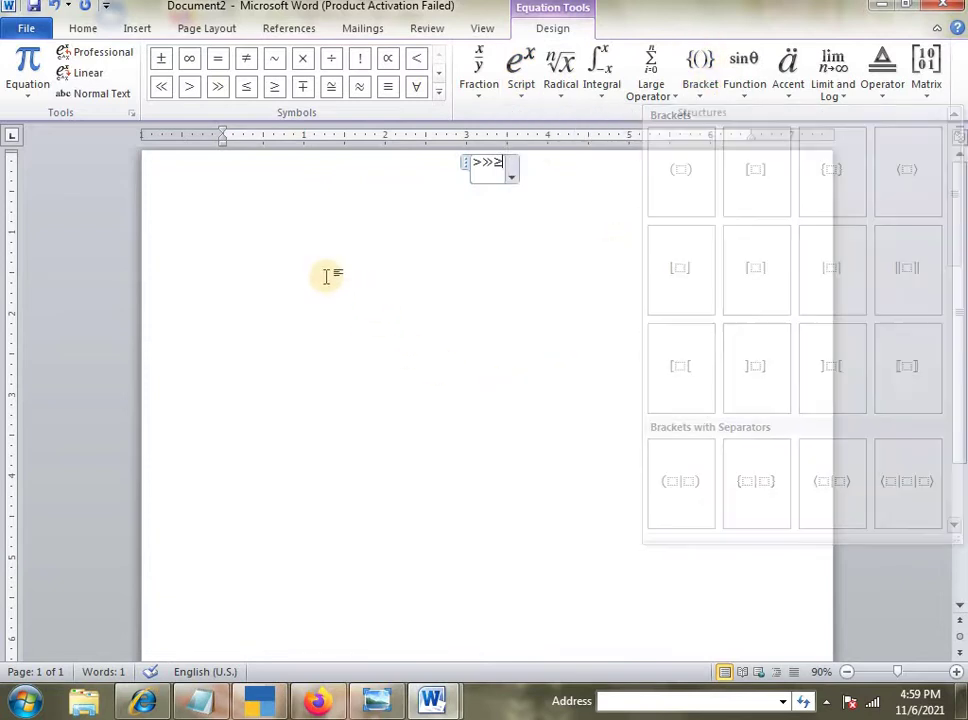
{"action": "left_click", "coordinate": [25, 72]}
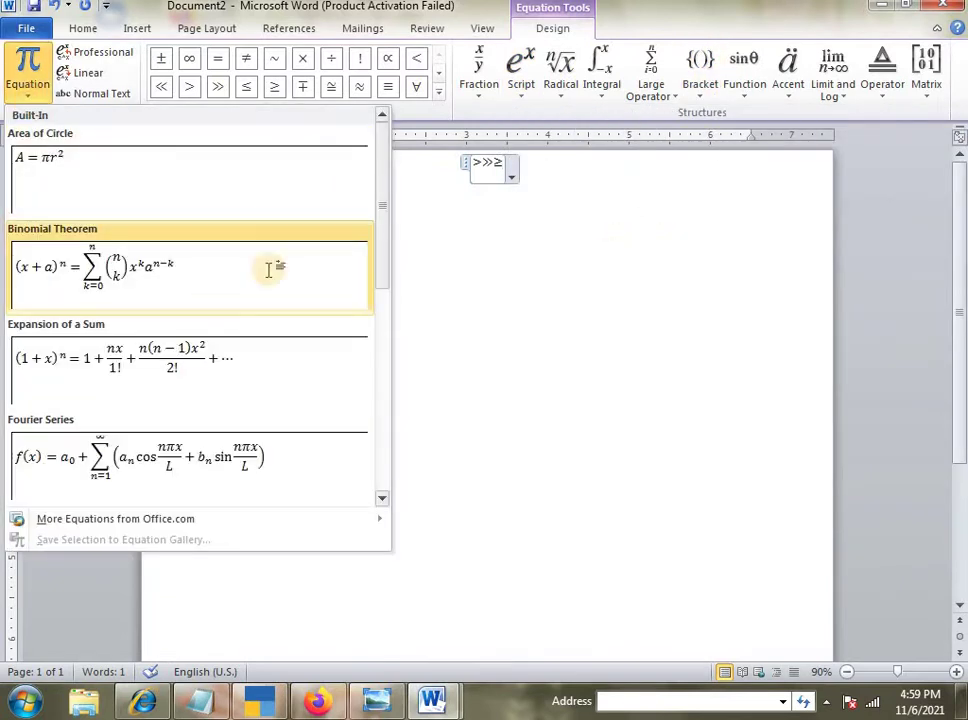
{"action": "left_click", "coordinate": [268, 268]}
{"action": "left_click", "coordinate": [587, 204]}
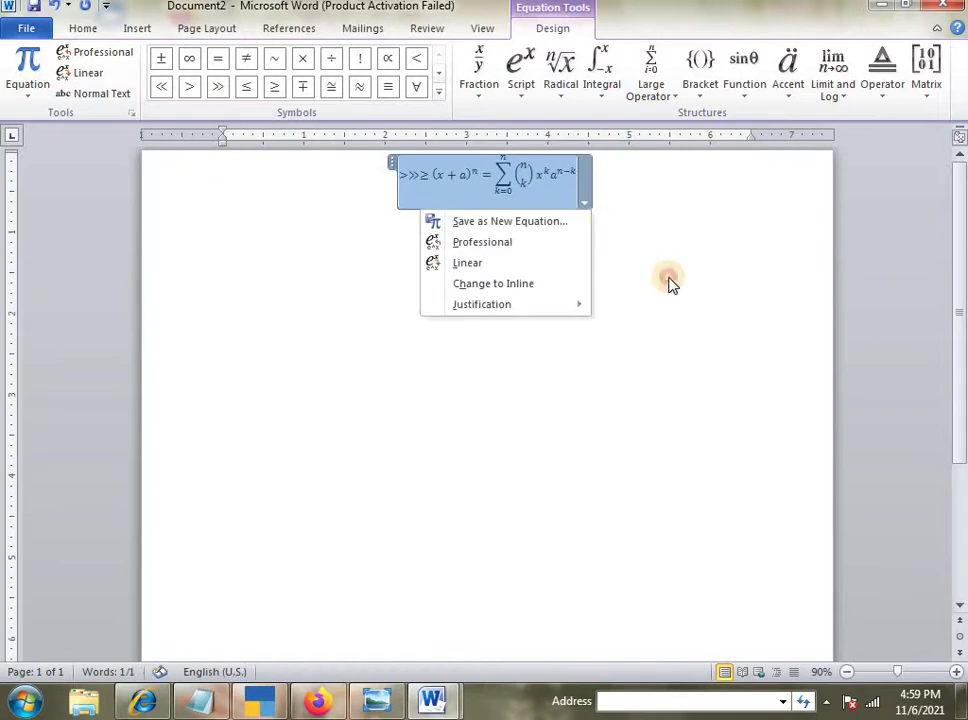
{"action": "left_click", "coordinate": [668, 278]}
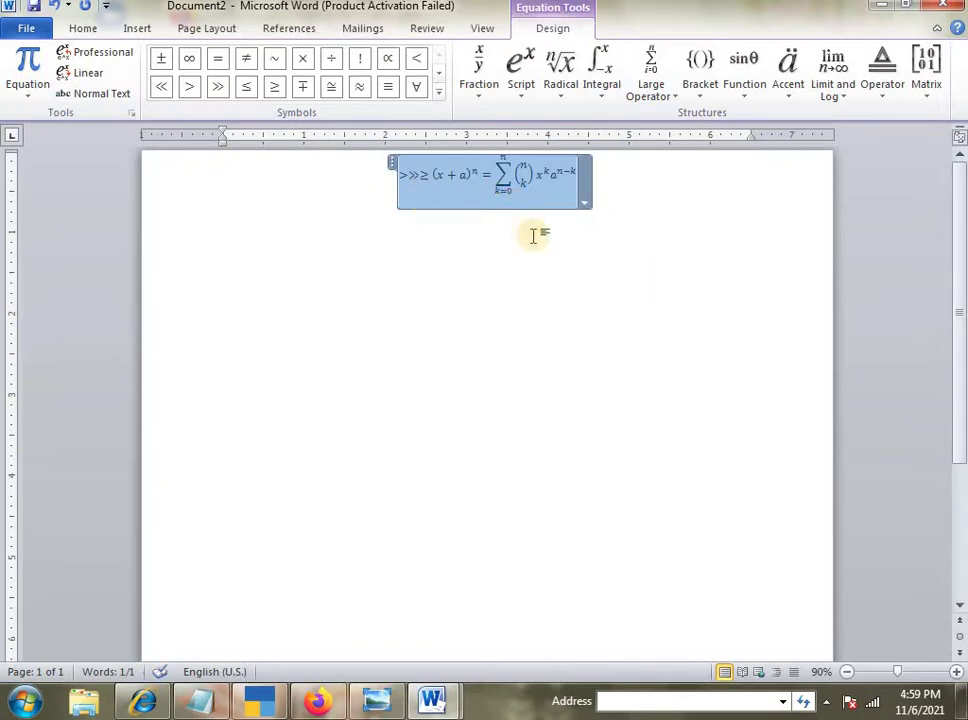
- Check the large operator templates, then convert the equation to Normal Text
{"action": "left_click", "coordinate": [492, 175]}
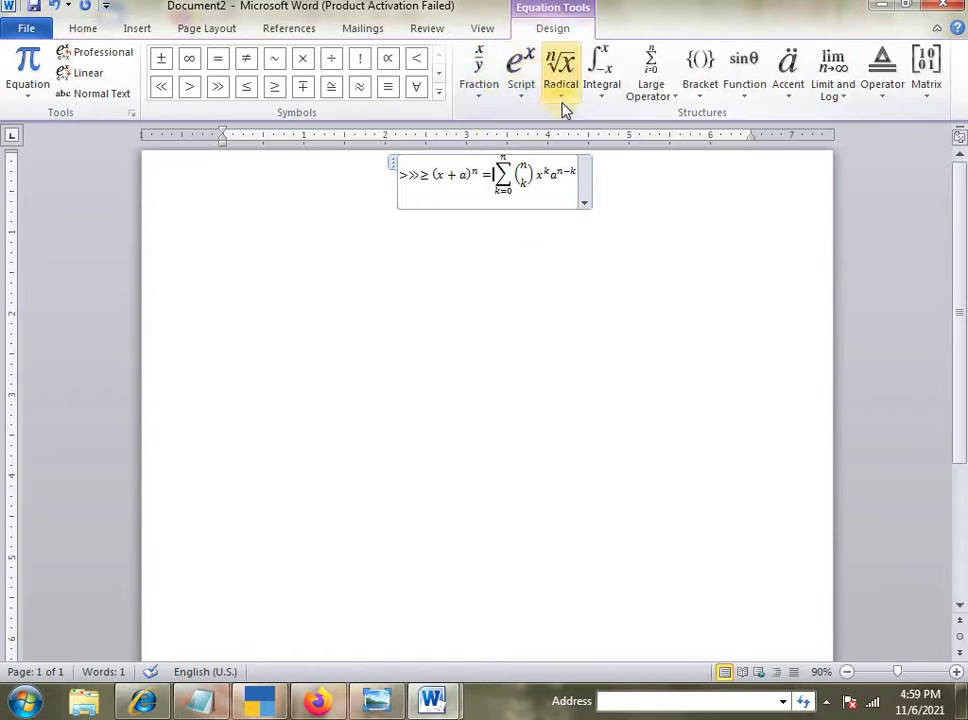
{"action": "left_click", "coordinate": [674, 97]}
{"action": "left_click", "coordinate": [447, 268]}
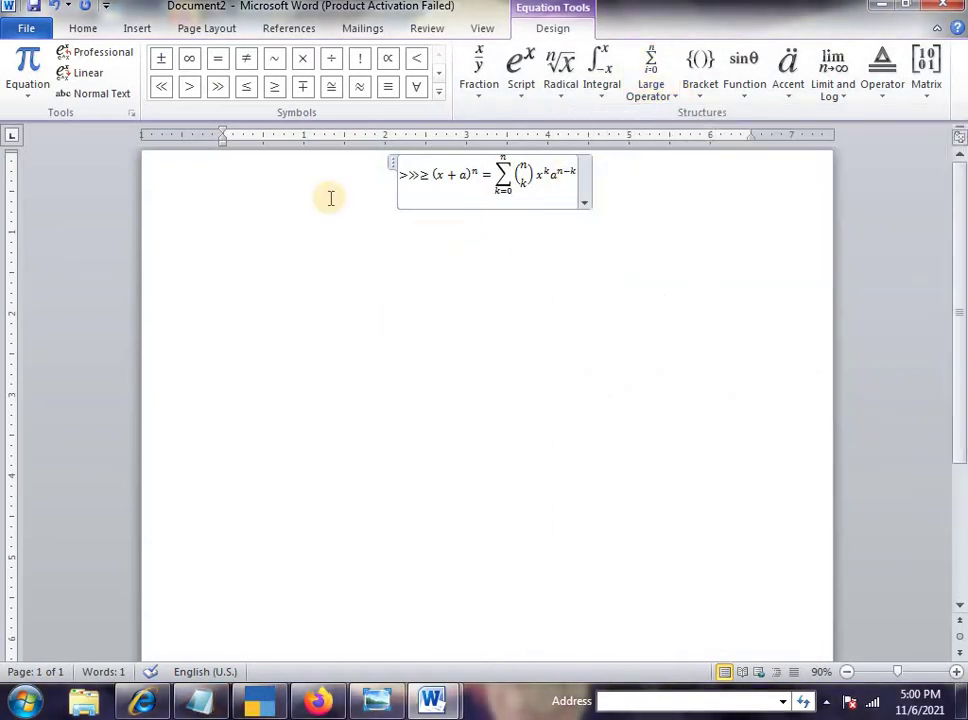
{"action": "left_click", "coordinate": [80, 93]}
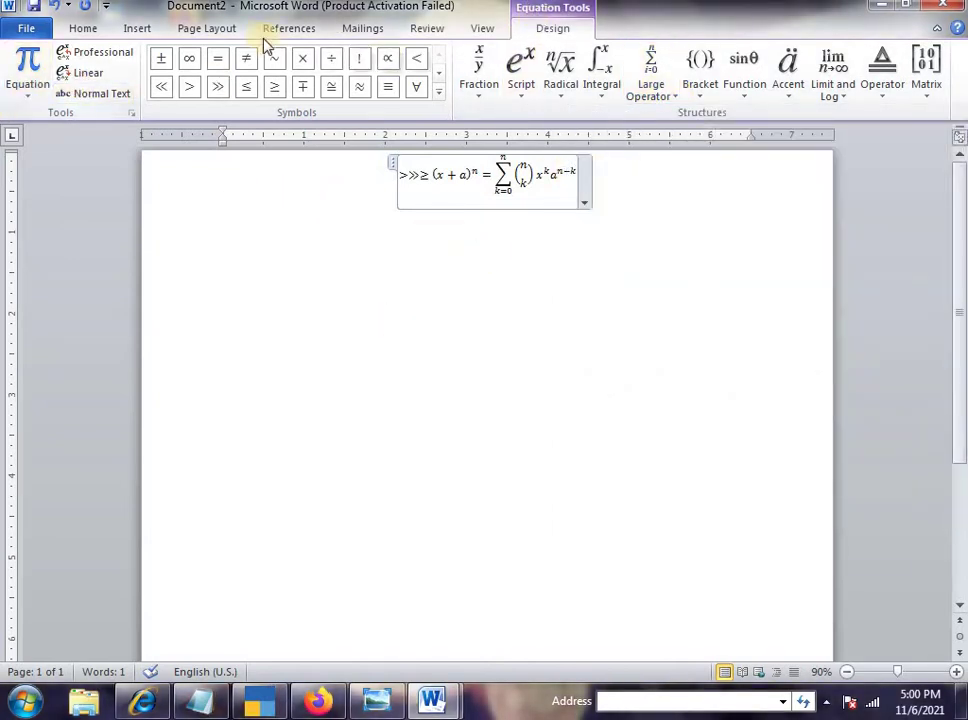
{"action": "left_click", "coordinate": [80, 30]}
- Delete the equation line and insert a telephone symbol at the start of the page
{"action": "left_click", "coordinate": [567, 271]}
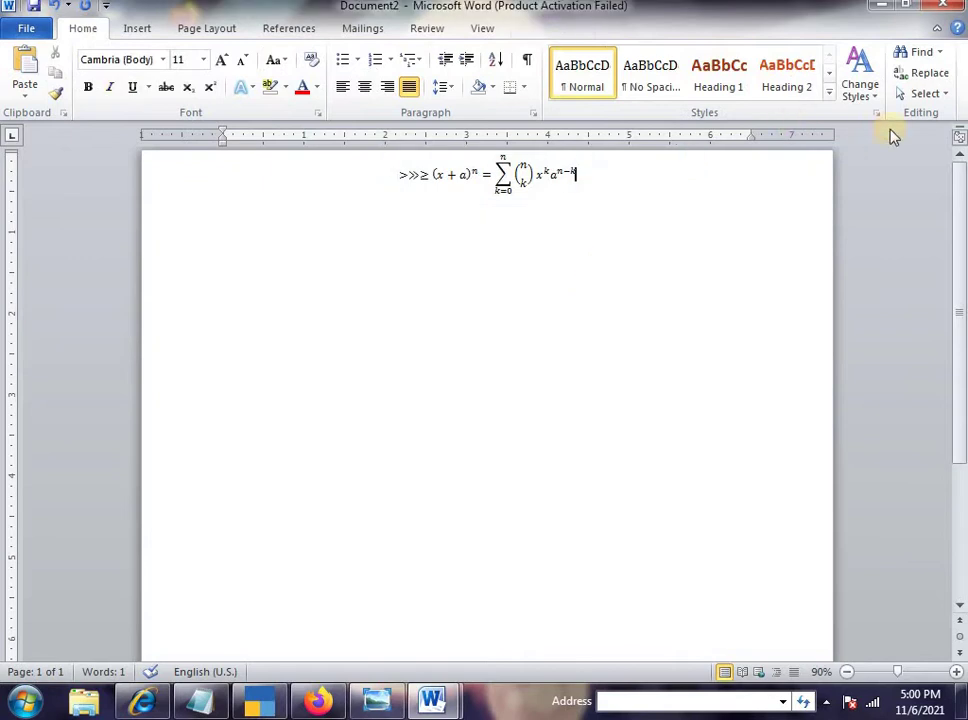
{"action": "left_click", "coordinate": [141, 32]}
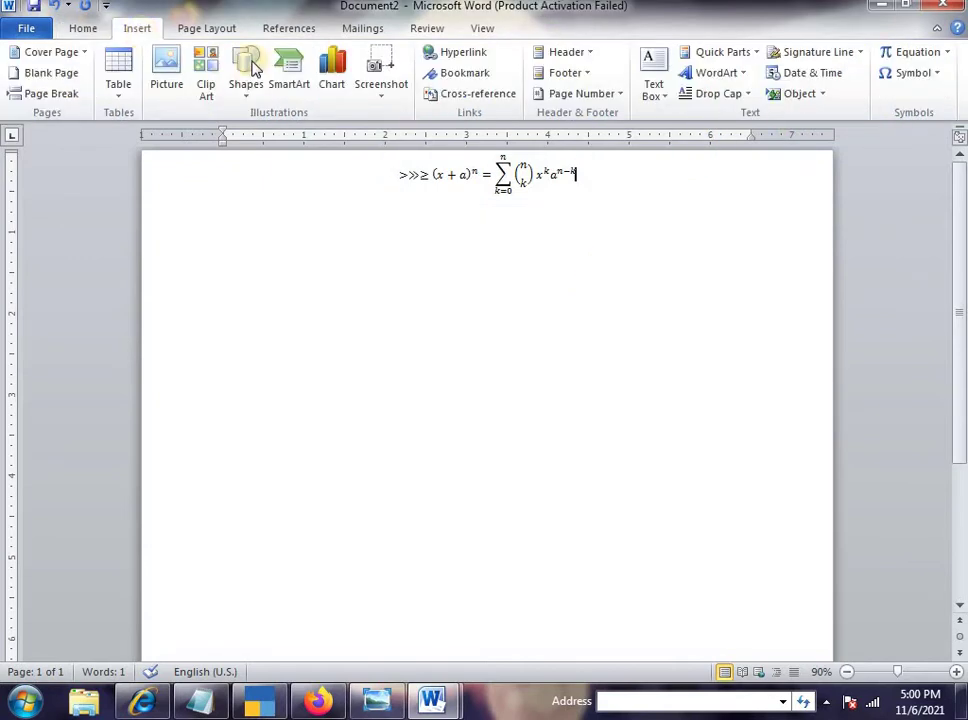
{"action": "triple_click", "coordinate": [300, 212]}
{"action": "key", "text": "Delete"}
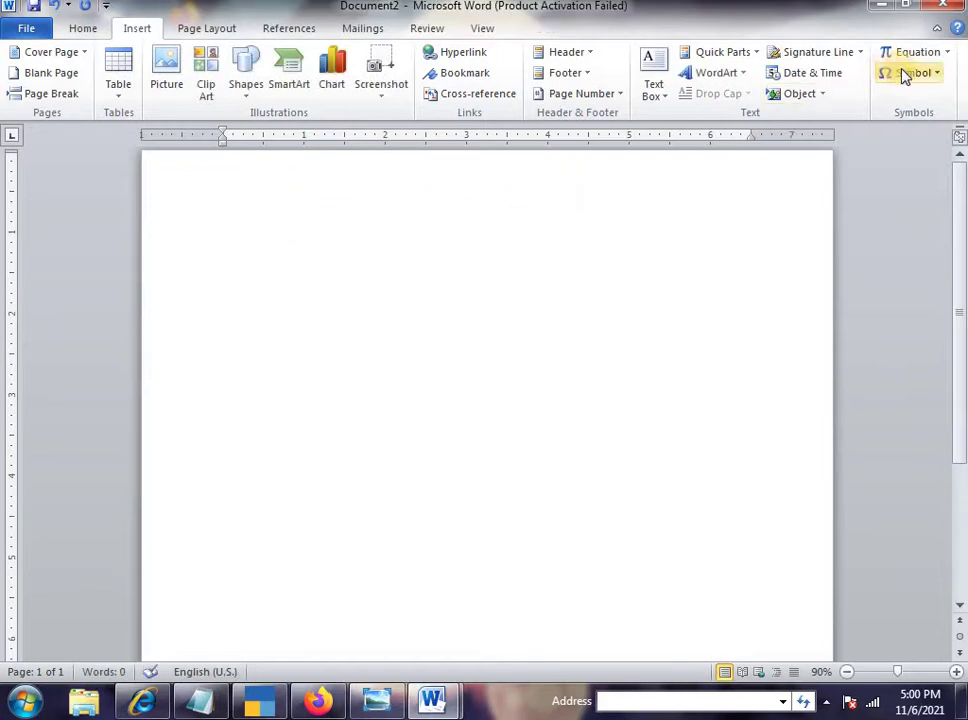
{"action": "left_click", "coordinate": [935, 75]}
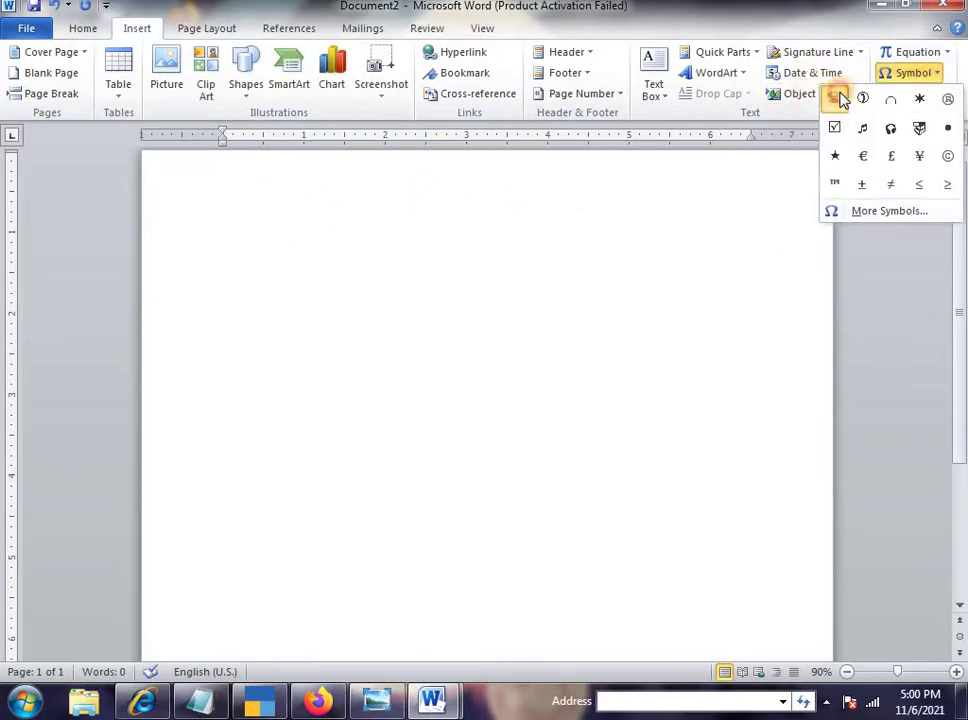
{"action": "left_click", "coordinate": [838, 97]}
{"action": "left_click", "coordinate": [933, 75]}
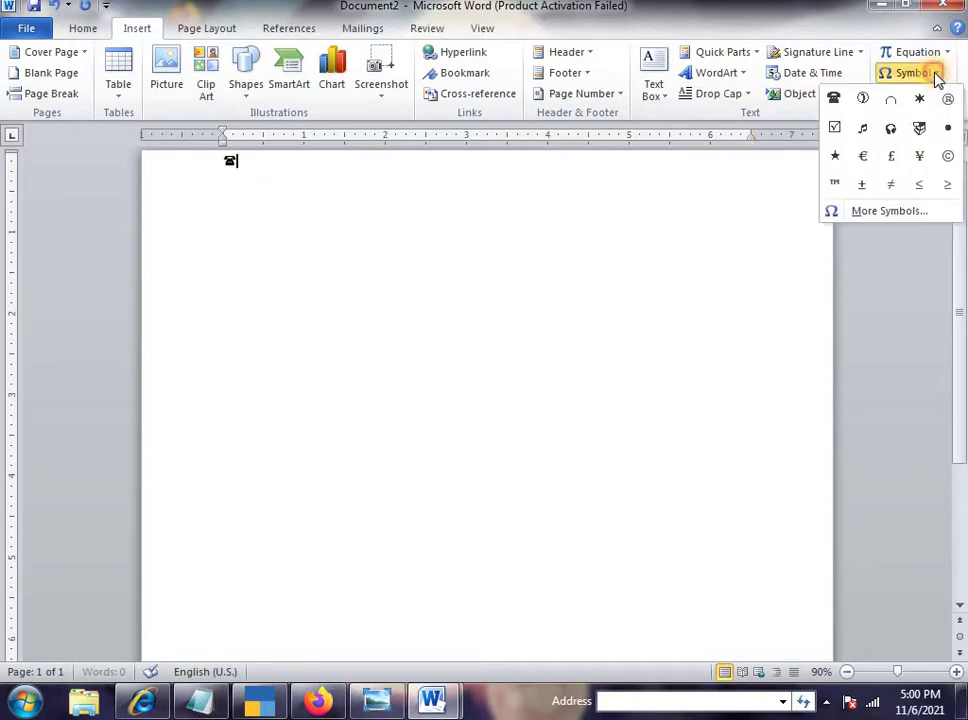
- In the full Symbol dialog, browse Wingdings 2 and insert the boxed check mark
{"action": "left_click", "coordinate": [877, 212]}
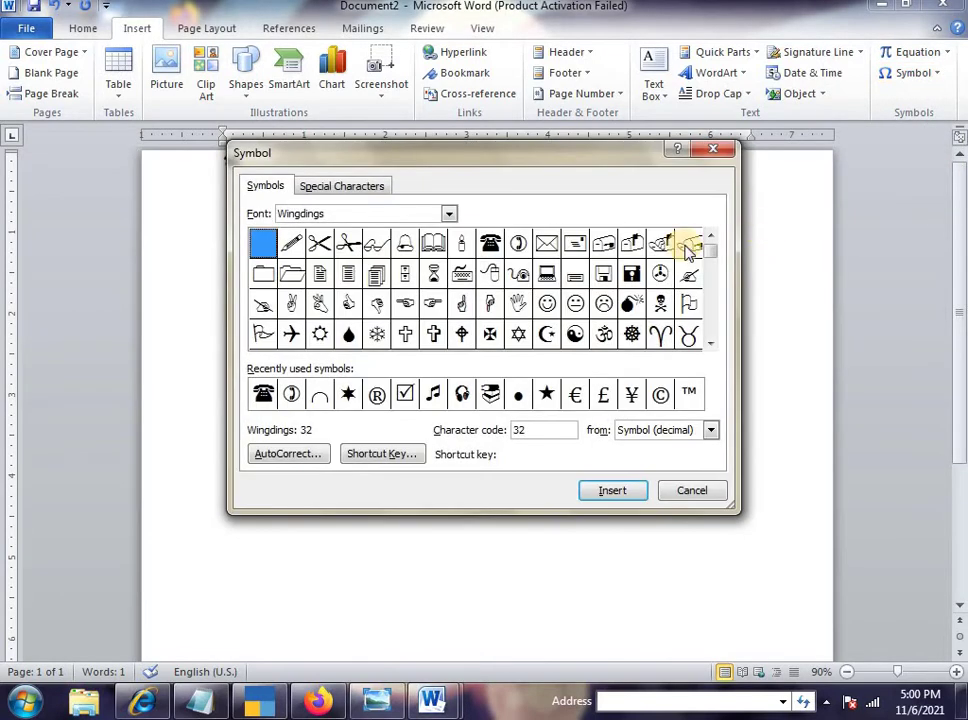
{"action": "left_click", "coordinate": [449, 214]}
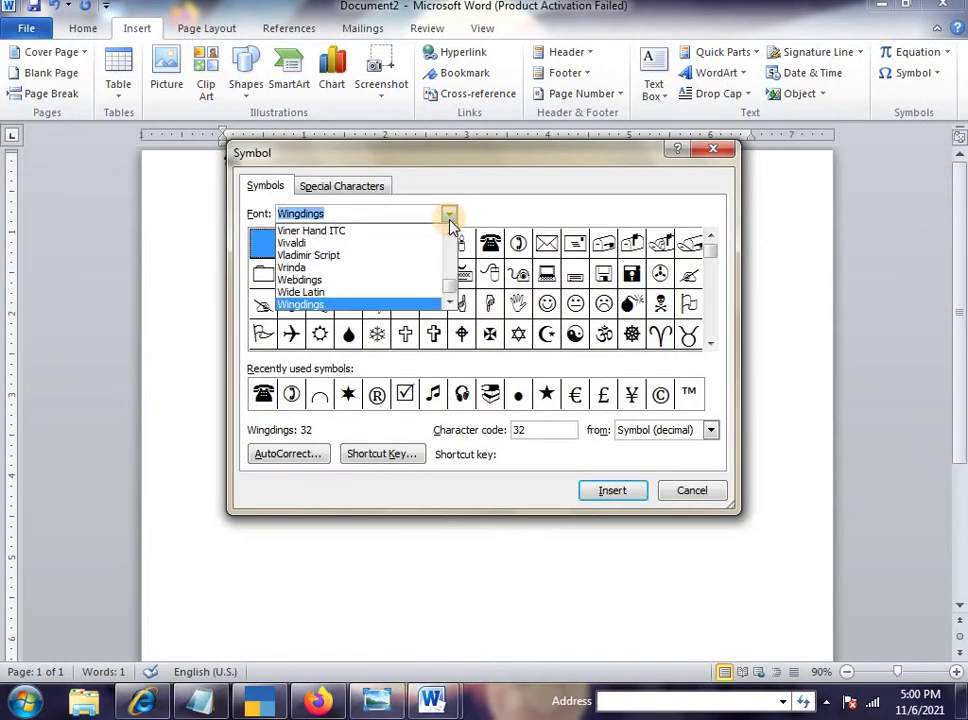
{"action": "scroll", "coordinate": [425, 265], "scroll_direction": "down", "scroll_amount": 1}
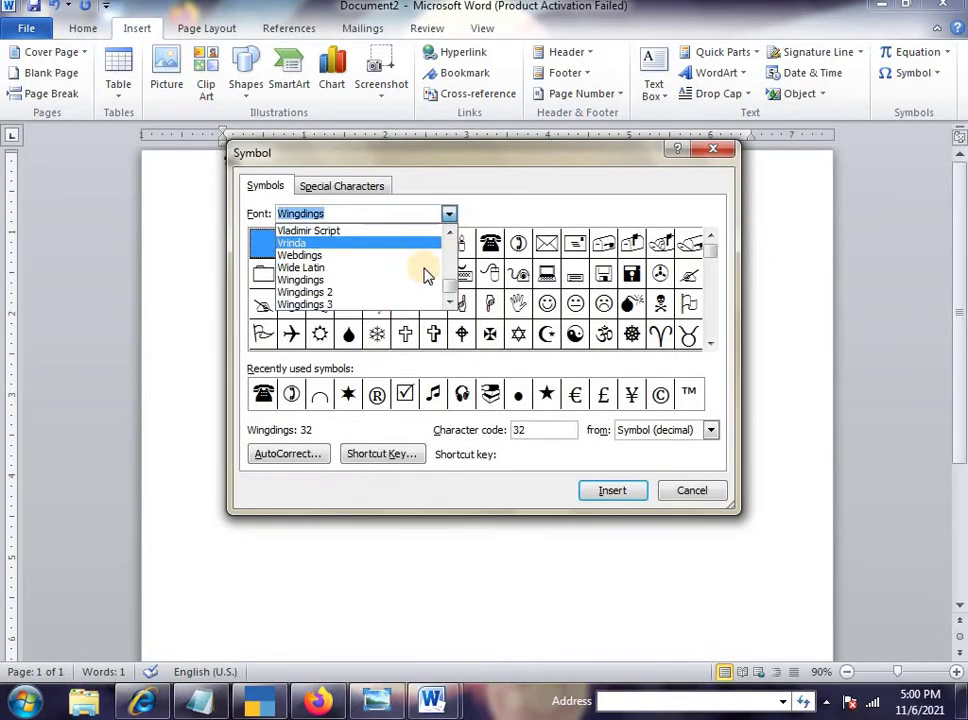
{"action": "left_click", "coordinate": [373, 292]}
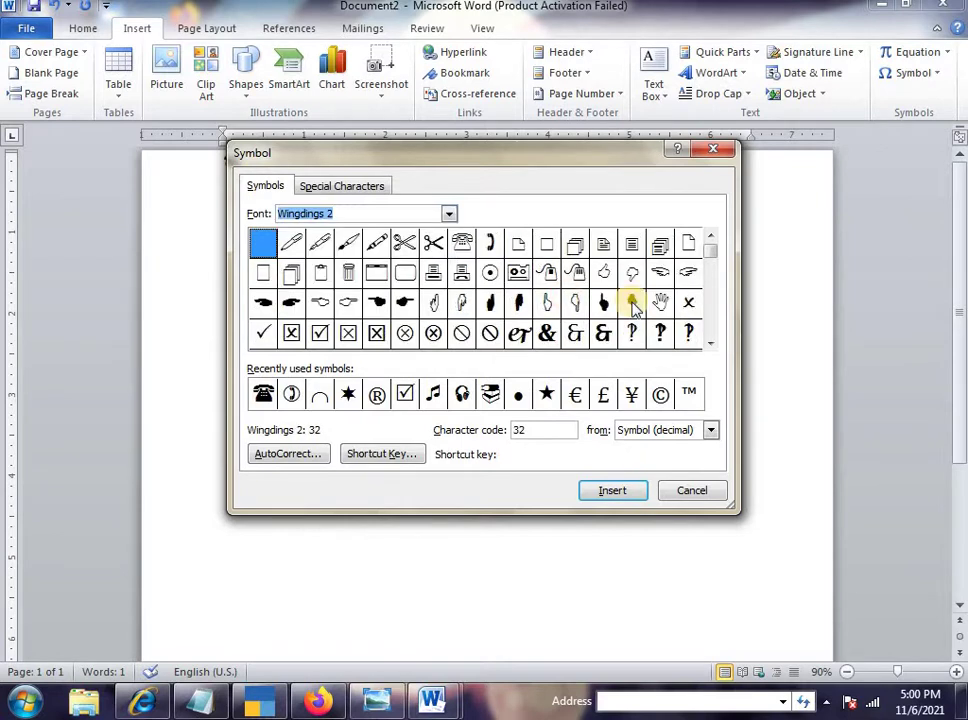
{"action": "left_click", "coordinate": [710, 273]}
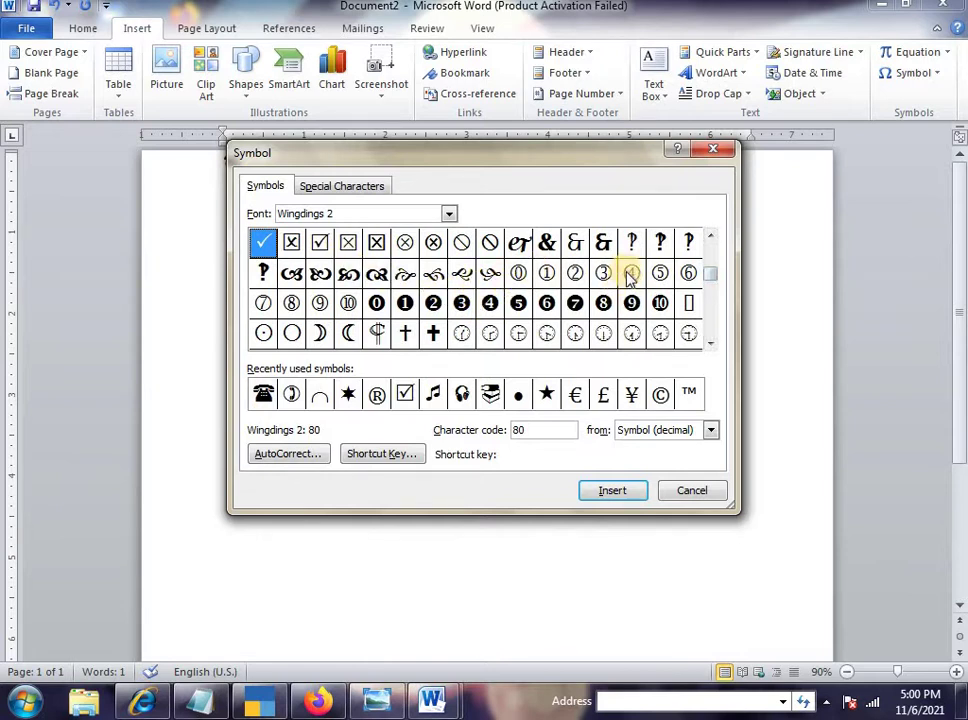
{"action": "left_click", "coordinate": [405, 396]}
{"action": "left_click", "coordinate": [632, 493]}
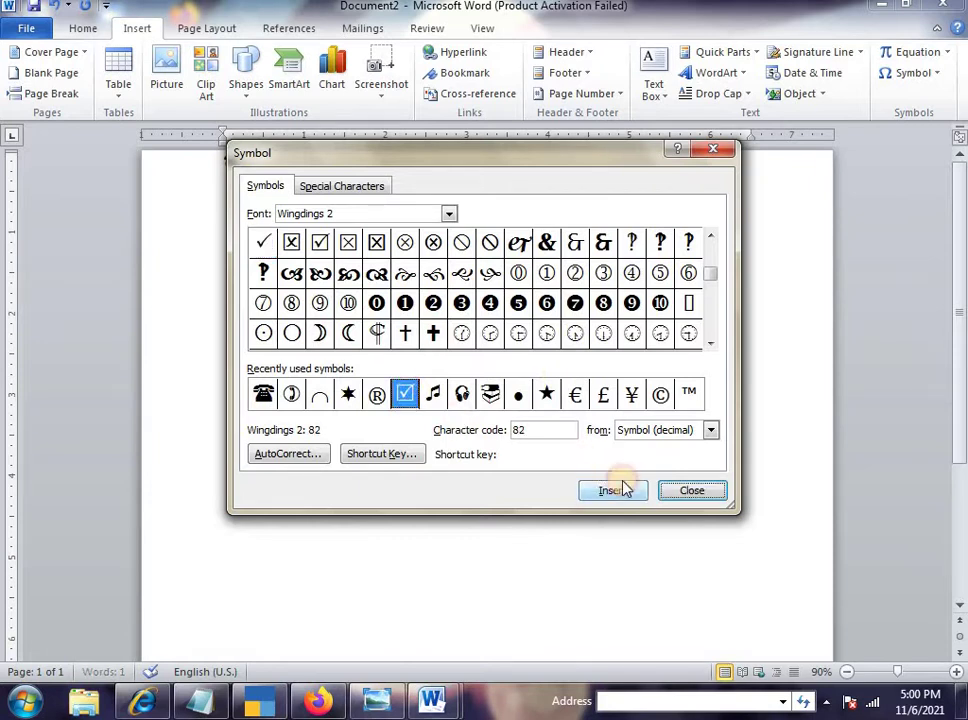
- Insert the music note, then switch to Webdings and insert the stadium symbol
{"action": "left_click", "coordinate": [462, 396]}
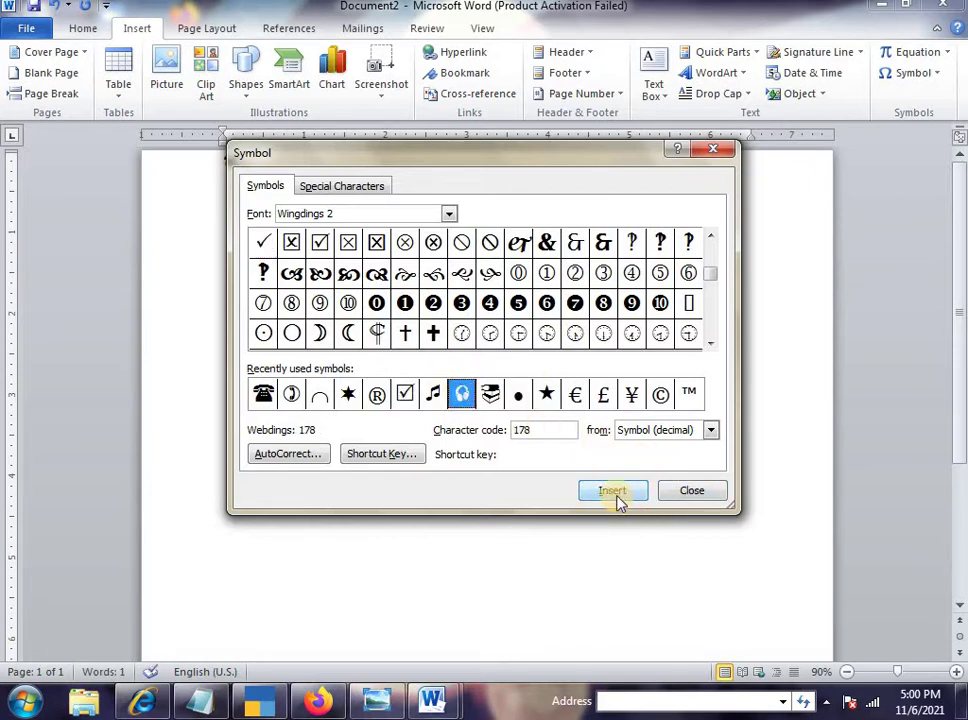
{"action": "left_click", "coordinate": [433, 396]}
{"action": "left_click", "coordinate": [612, 491]}
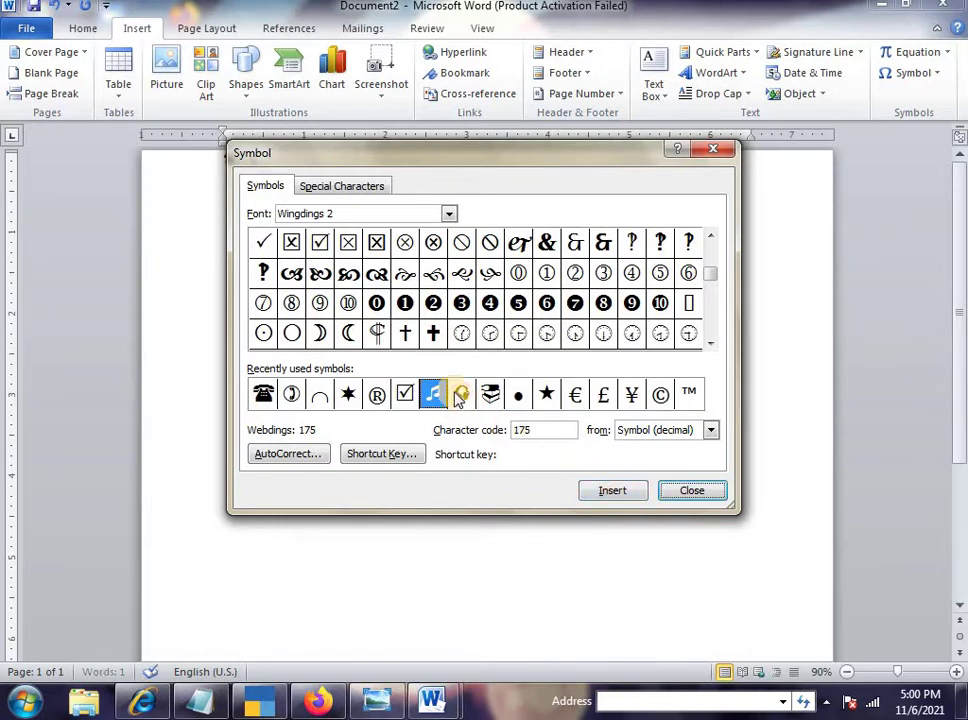
{"action": "left_click", "coordinate": [450, 214]}
{"action": "left_click", "coordinate": [395, 307]}
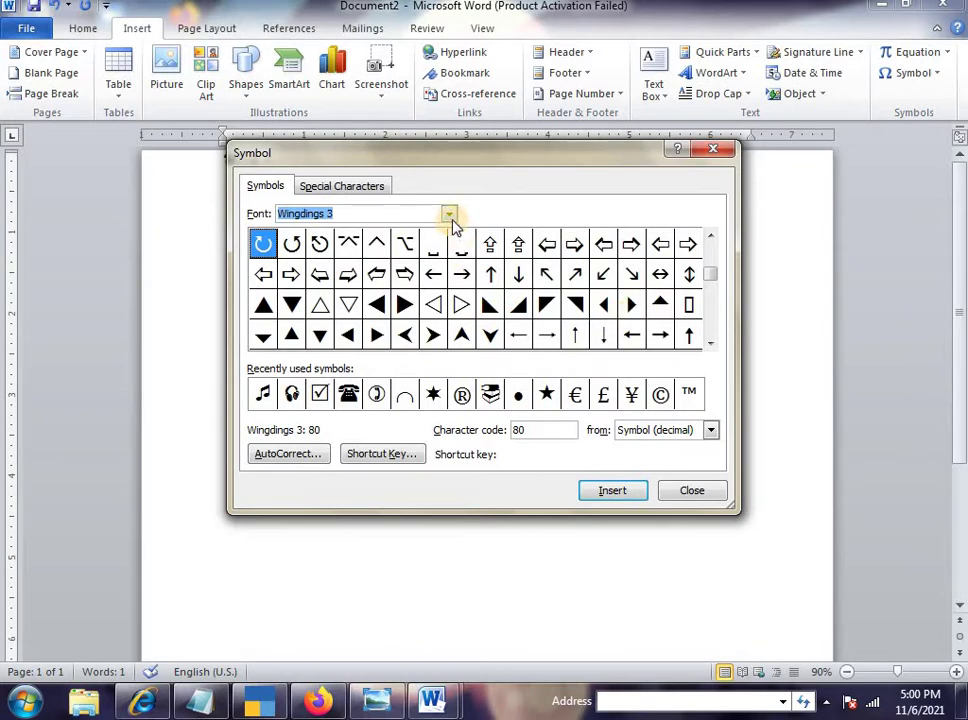
{"action": "left_click", "coordinate": [450, 215]}
{"action": "left_click", "coordinate": [378, 255]}
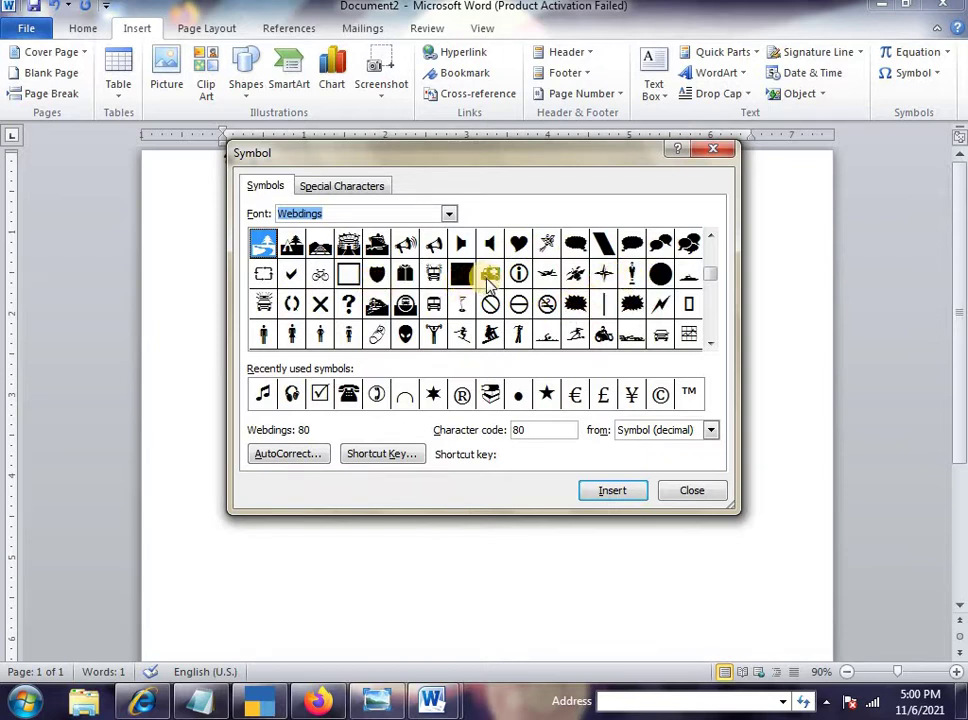
{"action": "left_click", "coordinate": [348, 243]}
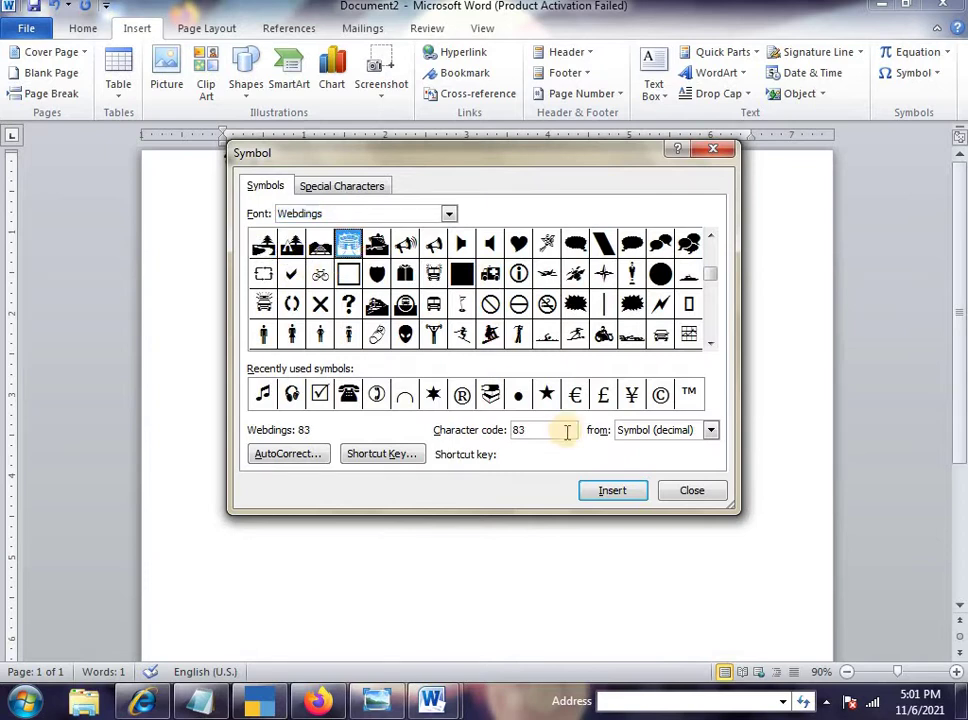
{"action": "left_click", "coordinate": [613, 492]}
- Select the symbol row and set its font size to 72
{"action": "left_click", "coordinate": [713, 500]}
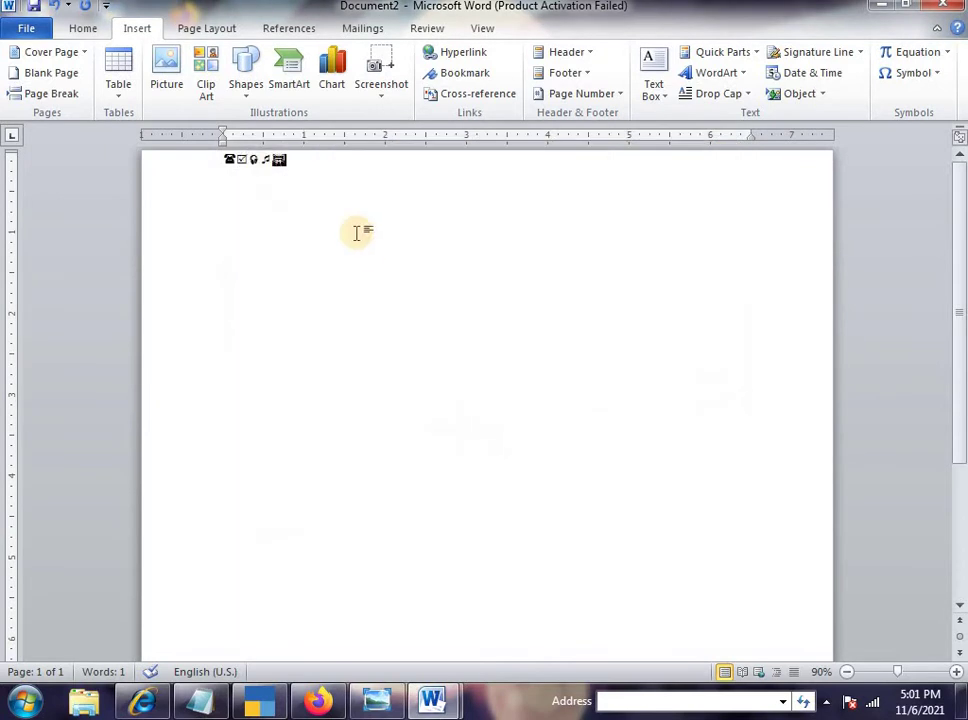
{"action": "left_click_drag", "start_coordinate": [284, 160], "coordinate": [166, 176]}
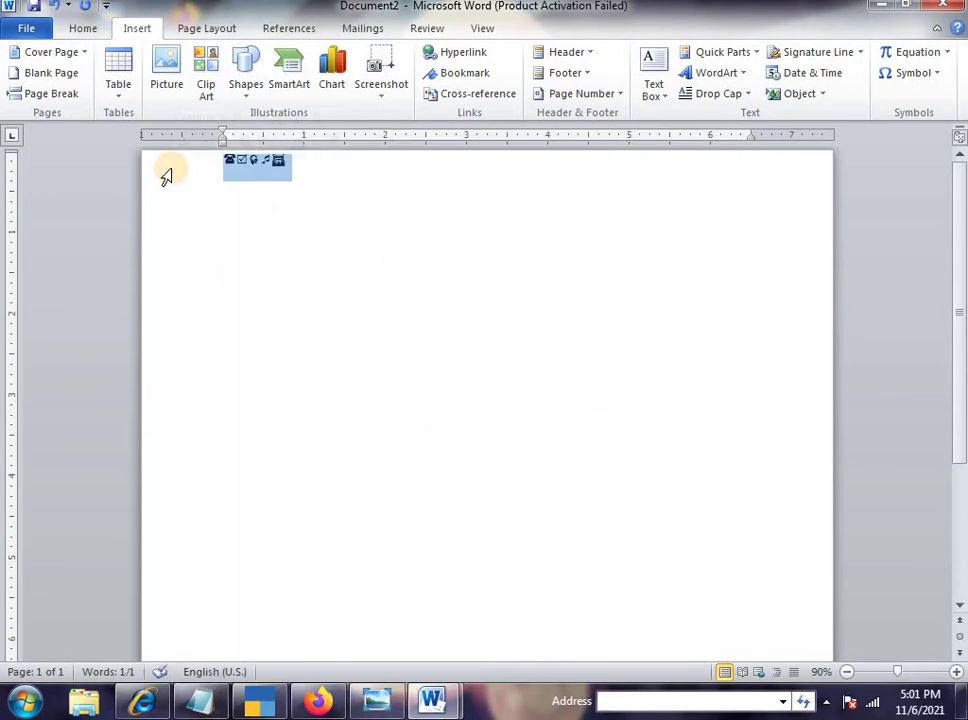
{"action": "key", "text": "ctrl+shift+period"}
{"action": "key", "text": "ctrl+shift+period"}
{"action": "key", "text": "ctrl+shift+period"}
{"action": "key", "text": "ctrl+shift+period"}
{"action": "key", "text": "ctrl+shift+period"}
{"action": "key", "text": "ctrl+shift+period"}
{"action": "key", "text": "ctrl+shift+period"}
{"action": "key", "text": "ctrl+shift+period"}
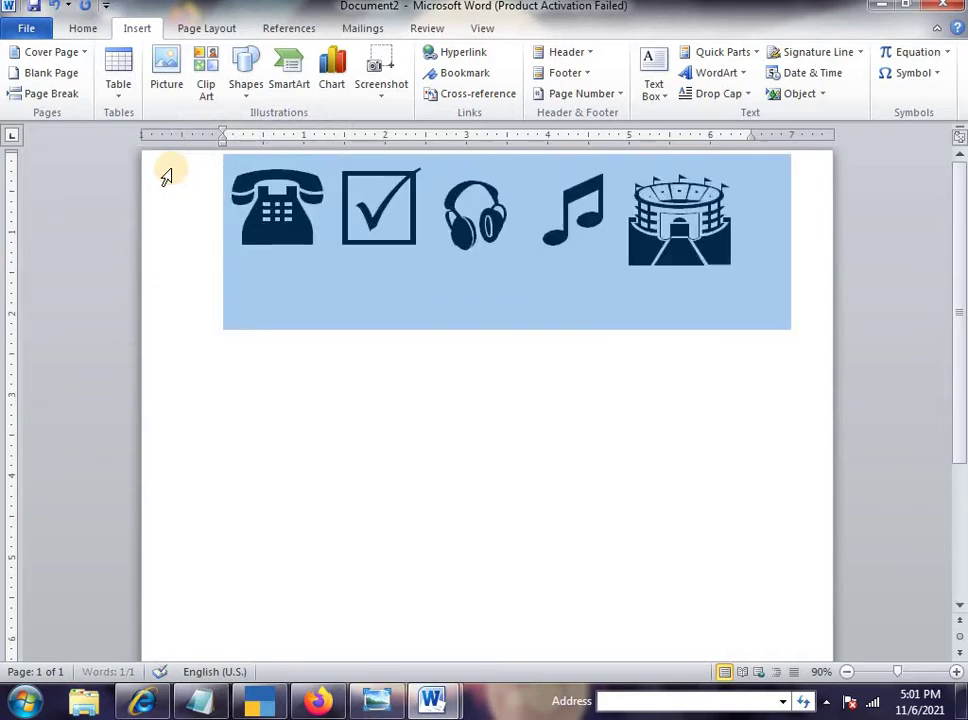
{"action": "left_click", "coordinate": [553, 382]}
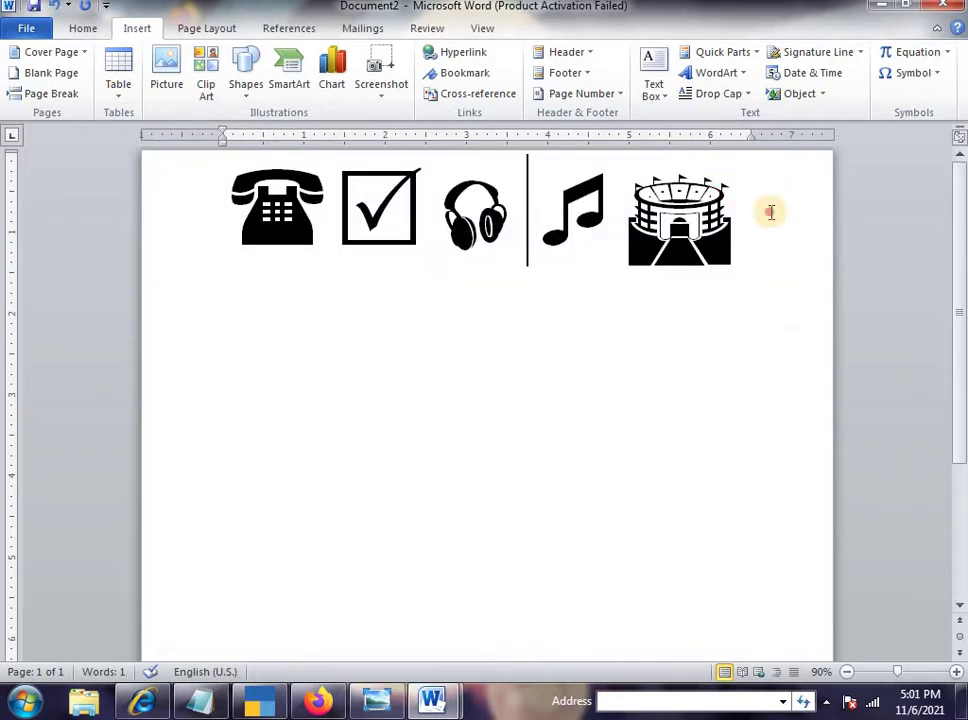
{"action": "left_click_drag", "start_coordinate": [770, 212], "coordinate": [264, 199]}
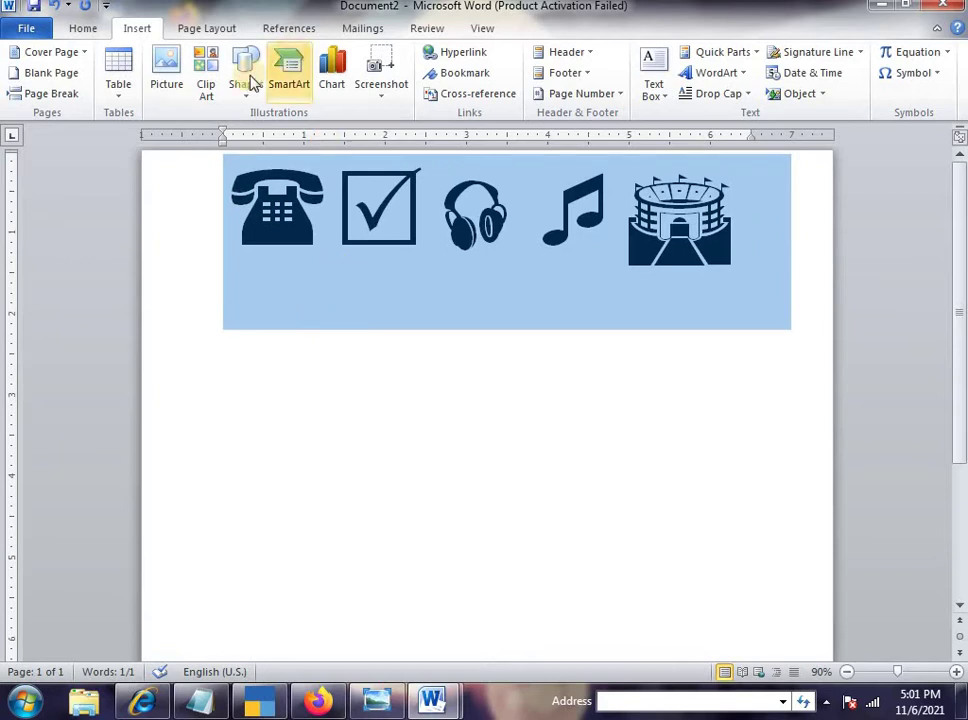
{"action": "left_click", "coordinate": [86, 30]}
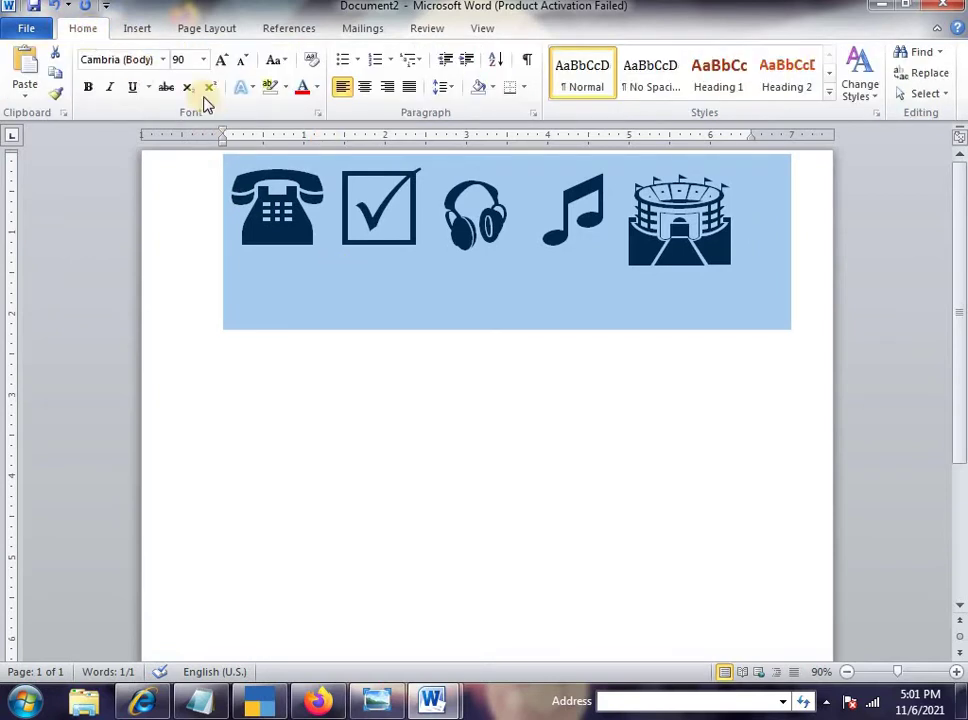
{"action": "left_click", "coordinate": [204, 60]}
{"action": "left_click", "coordinate": [180, 208]}
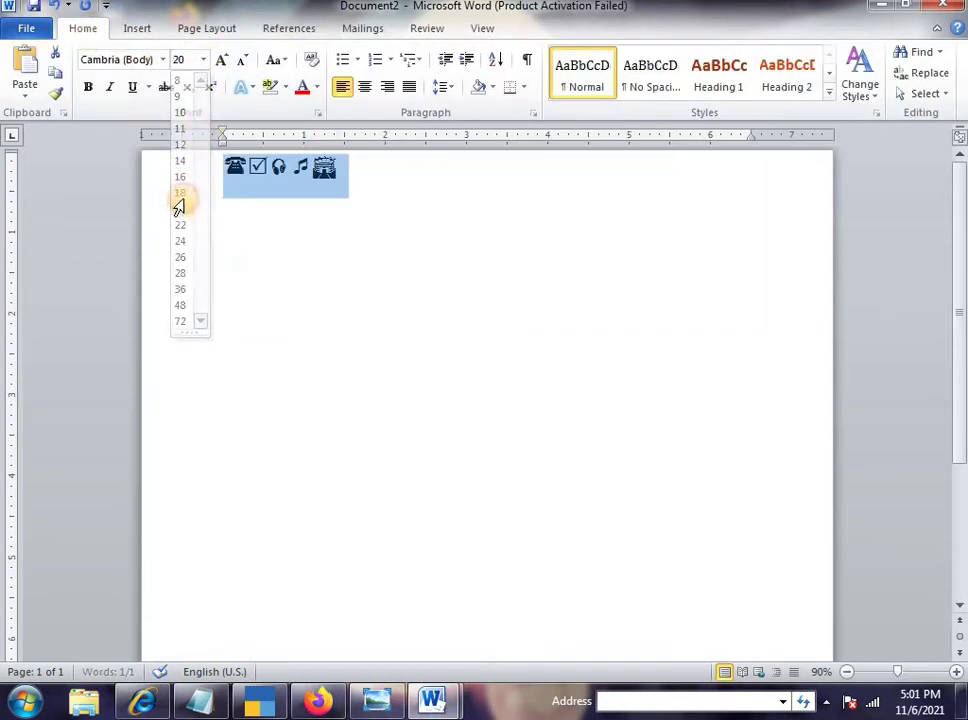
{"action": "left_click", "coordinate": [203, 62]}
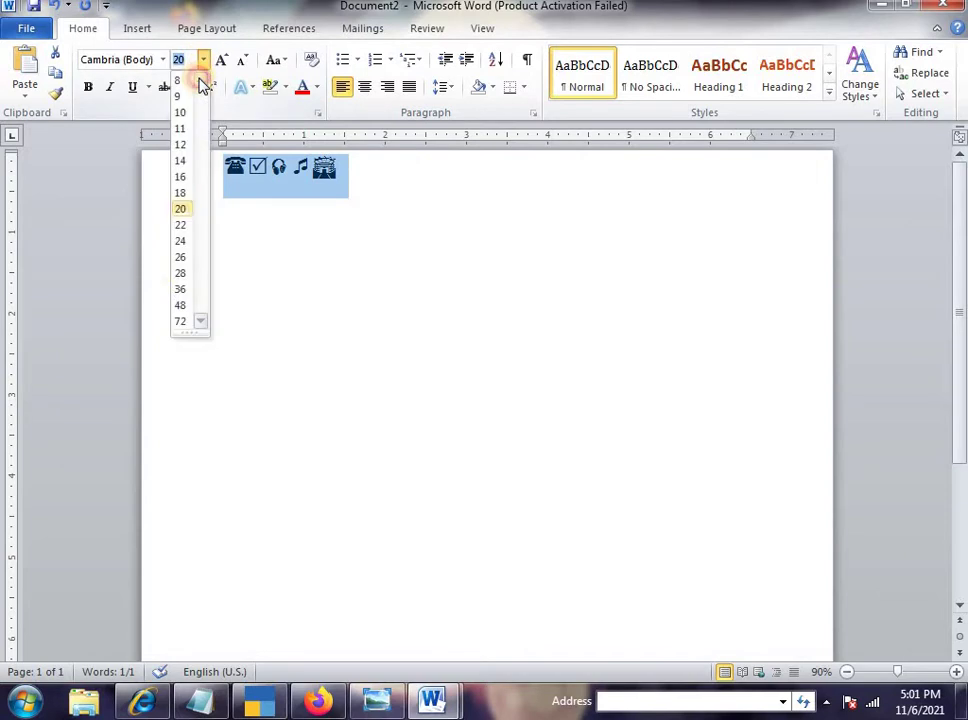
{"action": "left_click", "coordinate": [184, 321]}
- Colour the symbols green and select the whole symbol line
{"action": "left_click", "coordinate": [318, 88]}
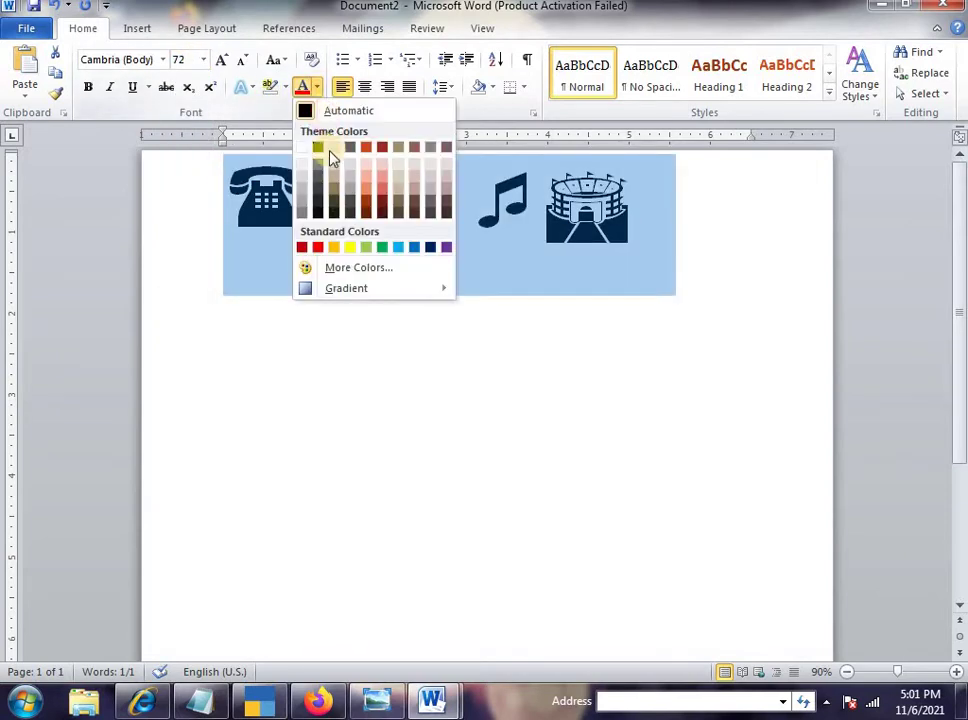
{"action": "left_click", "coordinate": [382, 248]}
{"action": "left_click", "coordinate": [495, 277]}
{"action": "left_click", "coordinate": [670, 195]}
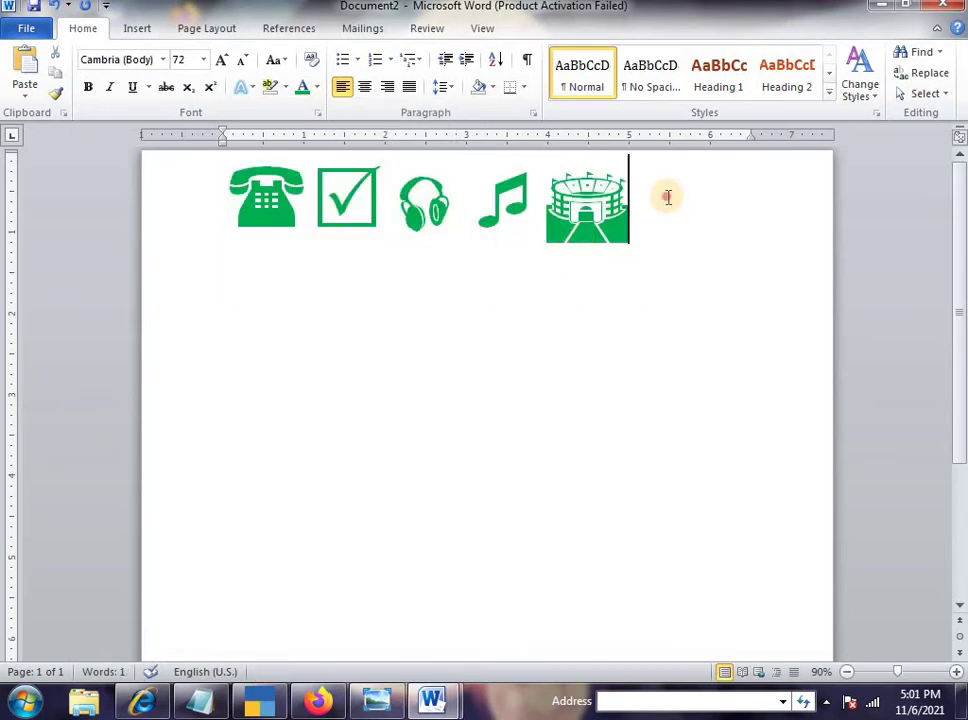
{"action": "triple_click", "coordinate": [371, 274]}
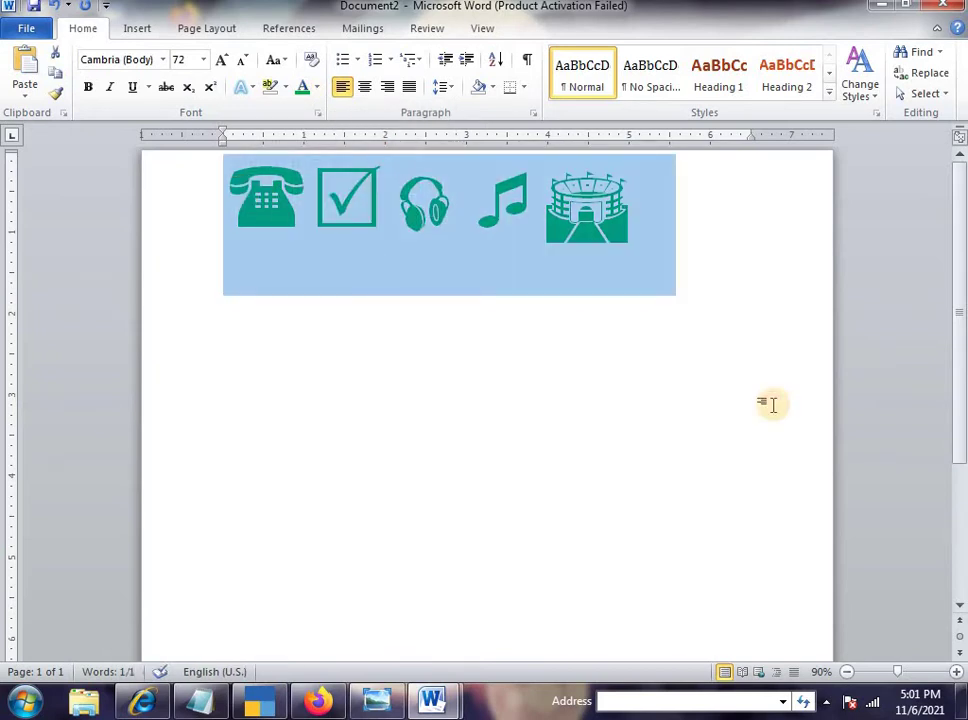
- Below the symbols, type (c) and (r) on new lines so AutoCorrect makes symbols
{"action": "key", "text": "Delete"}
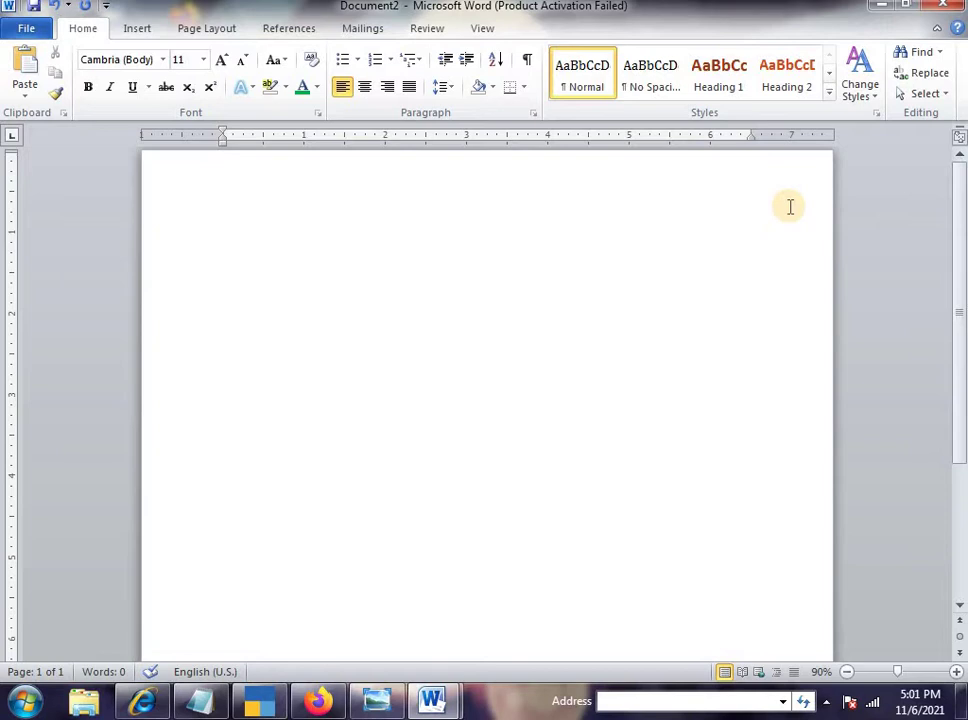
{"action": "key", "text": "ctrl+z"}
{"action": "left_click", "coordinate": [362, 343]}
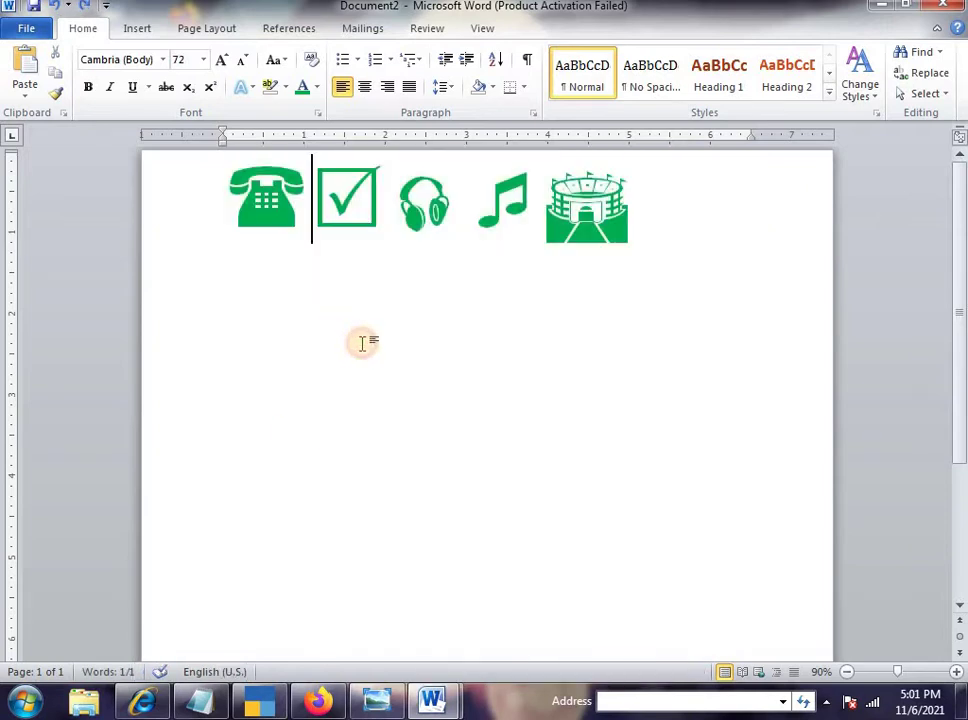
{"action": "left_click", "coordinate": [649, 227]}
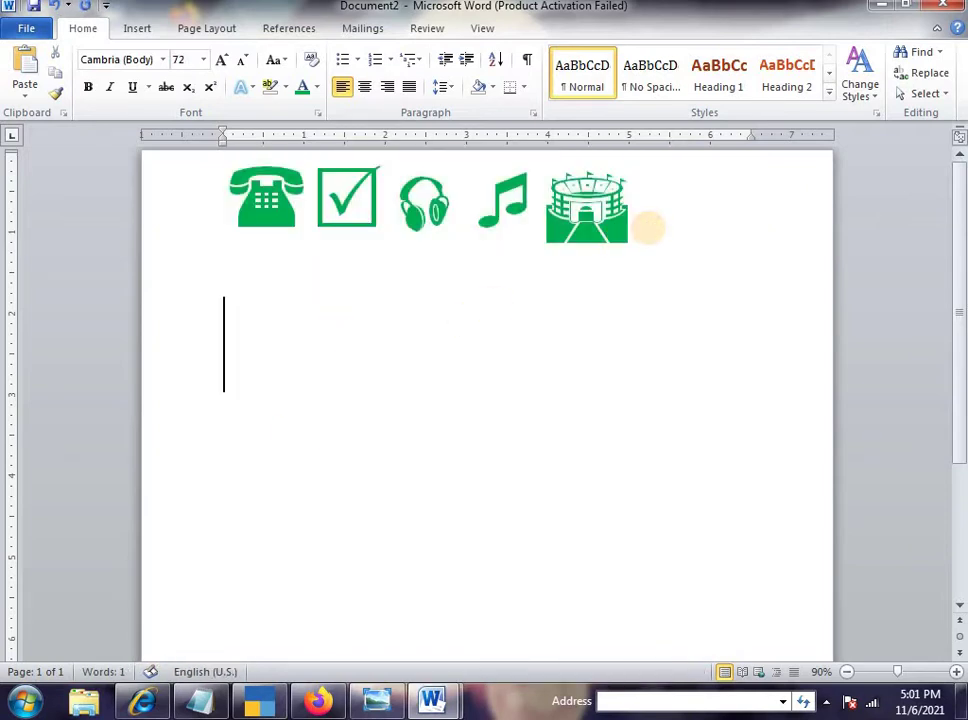
{"action": "key", "text": "Return"}
{"action": "type", "text": "(c"}
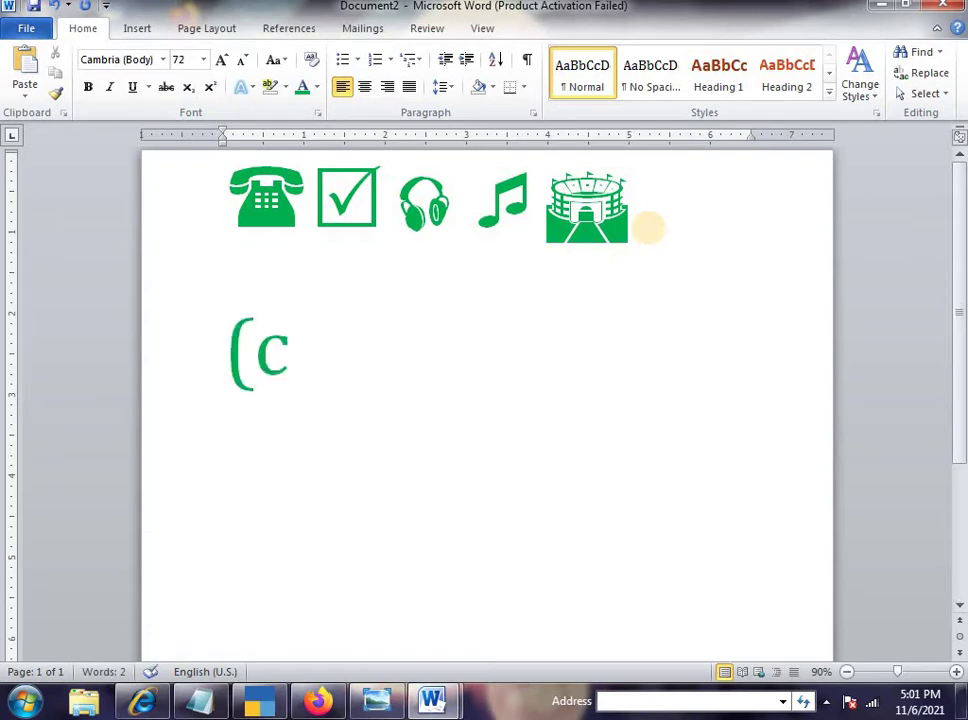
{"action": "type", "text": ")"}
{"action": "key", "text": "Return"}
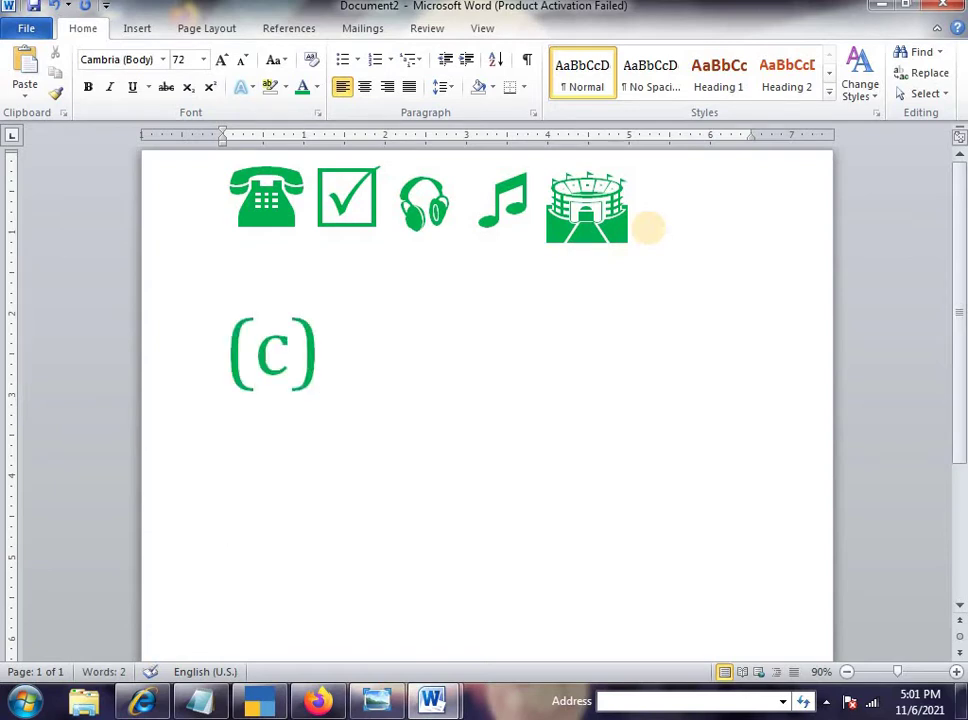
{"action": "type", "text": "(r)"}
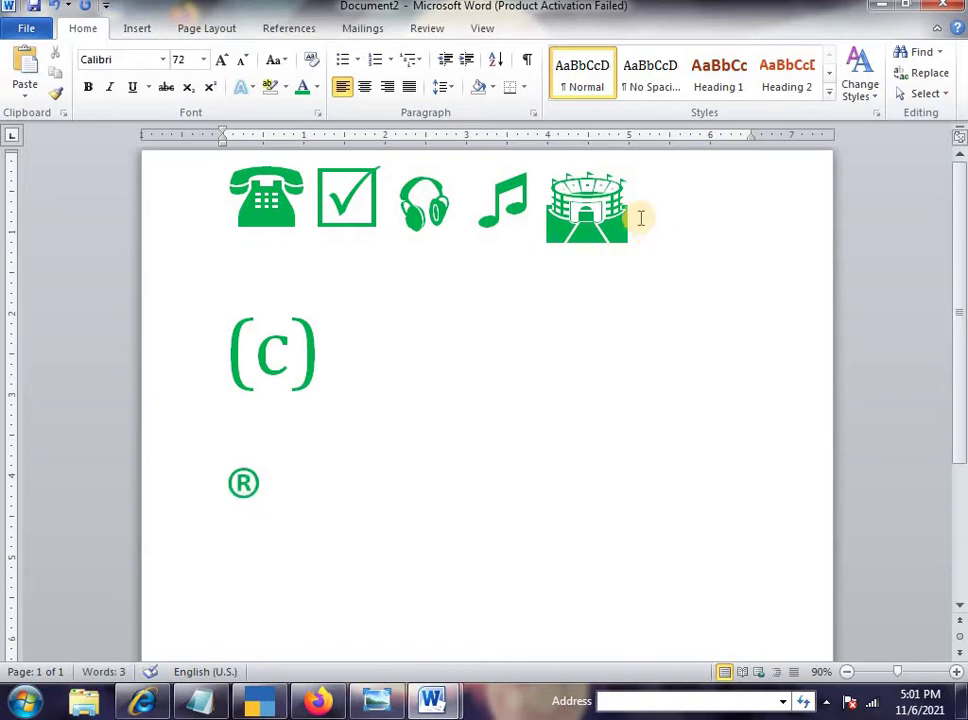
- Delete the (c) line, leaving the green ® on its own line
{"action": "left_click", "coordinate": [158, 342]}
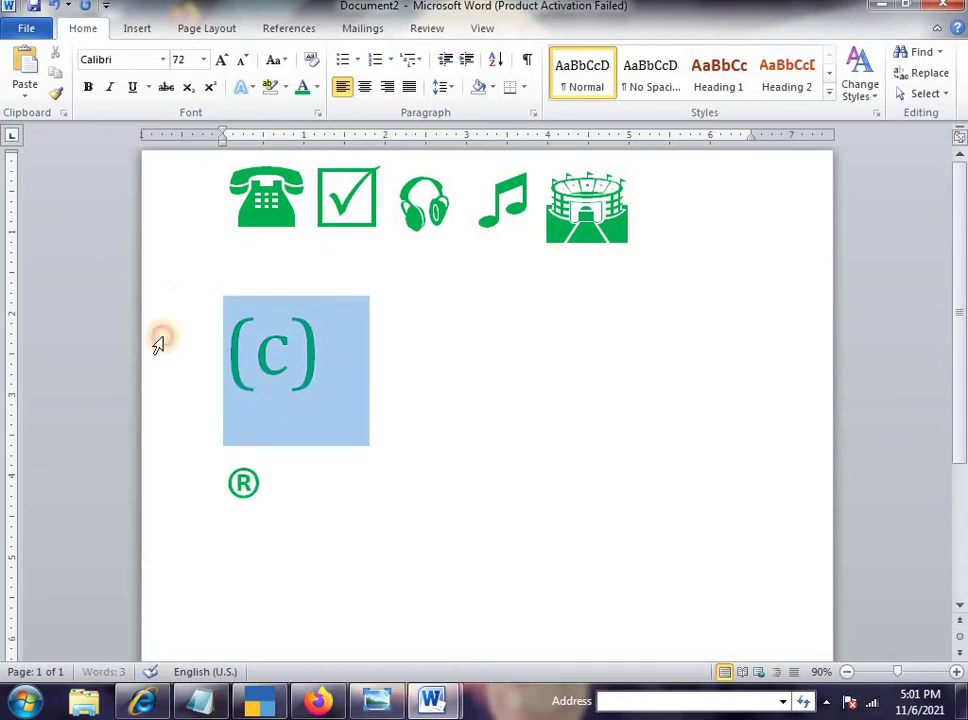
{"action": "key", "text": "Delete"}
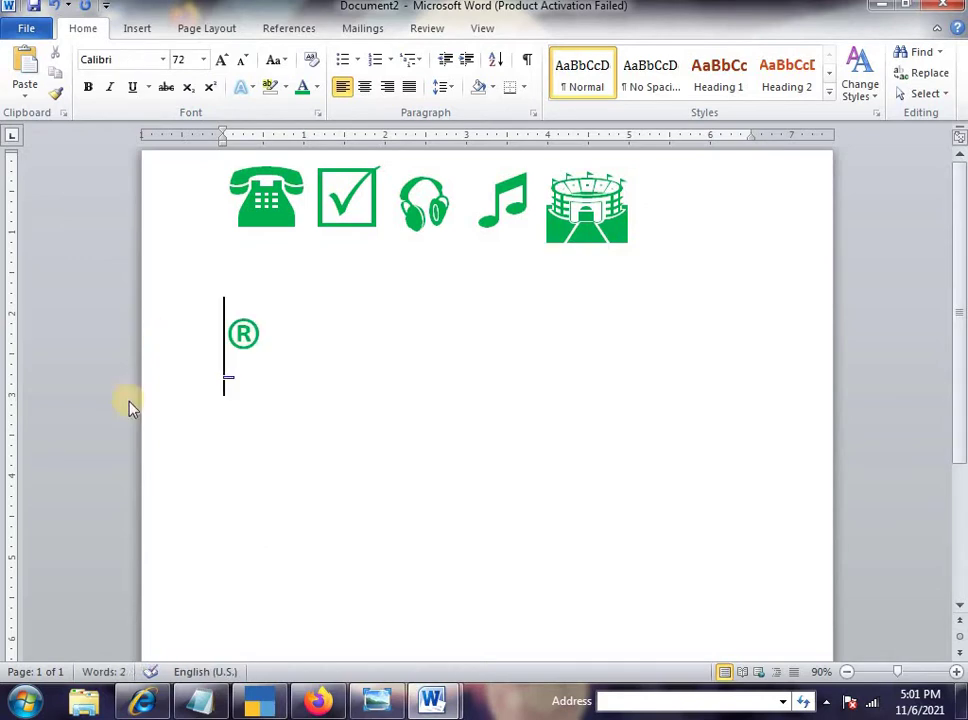
{"action": "left_click", "coordinate": [343, 356]}
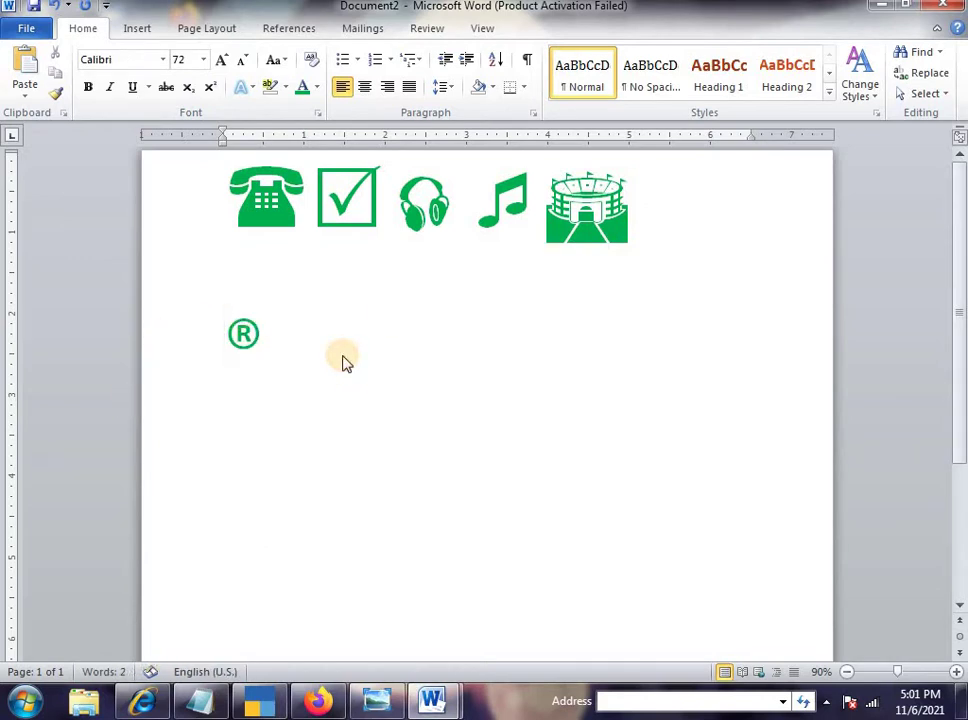
{"action": "left_click", "coordinate": [145, 30]}
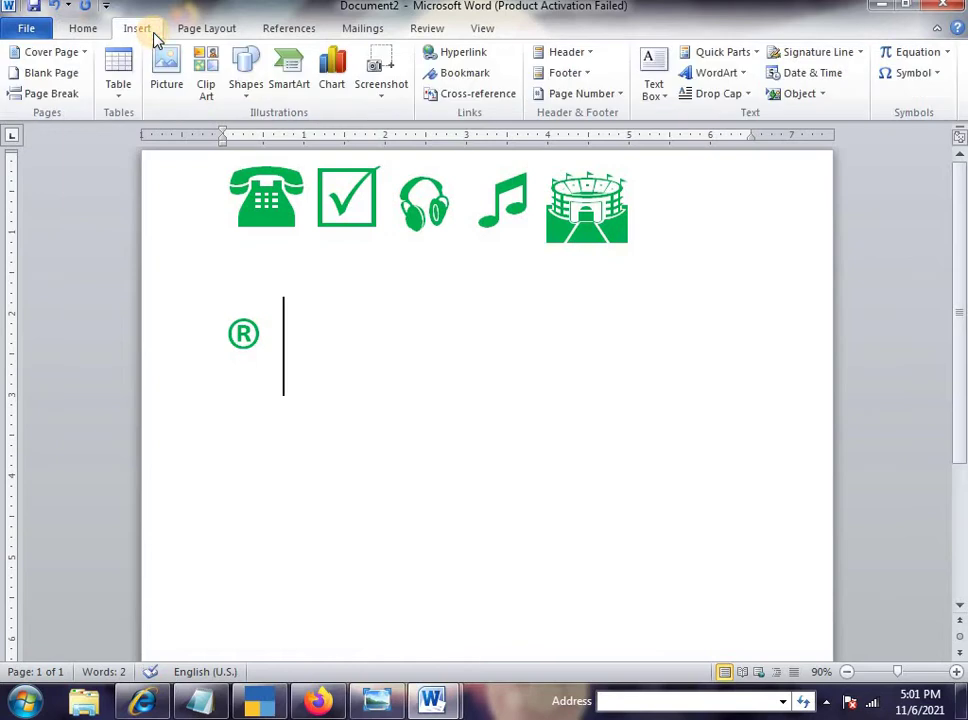
- Insert the circled phone symbol after the ® from the Symbol dialog
{"action": "left_click", "coordinate": [937, 78]}
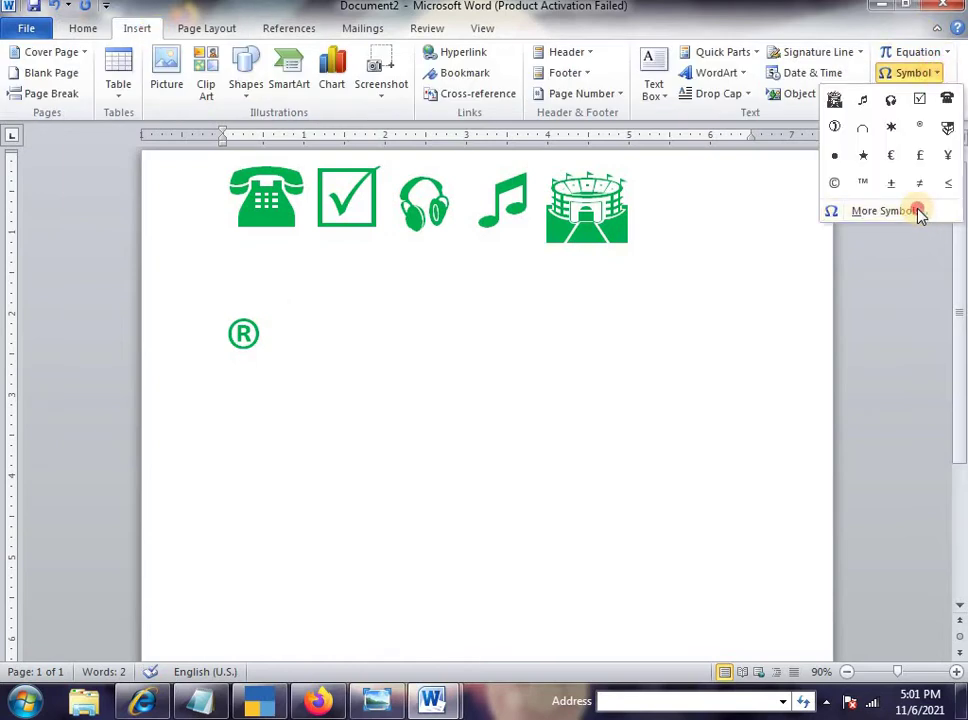
{"action": "left_click", "coordinate": [920, 210]}
{"action": "left_click", "coordinate": [290, 455]}
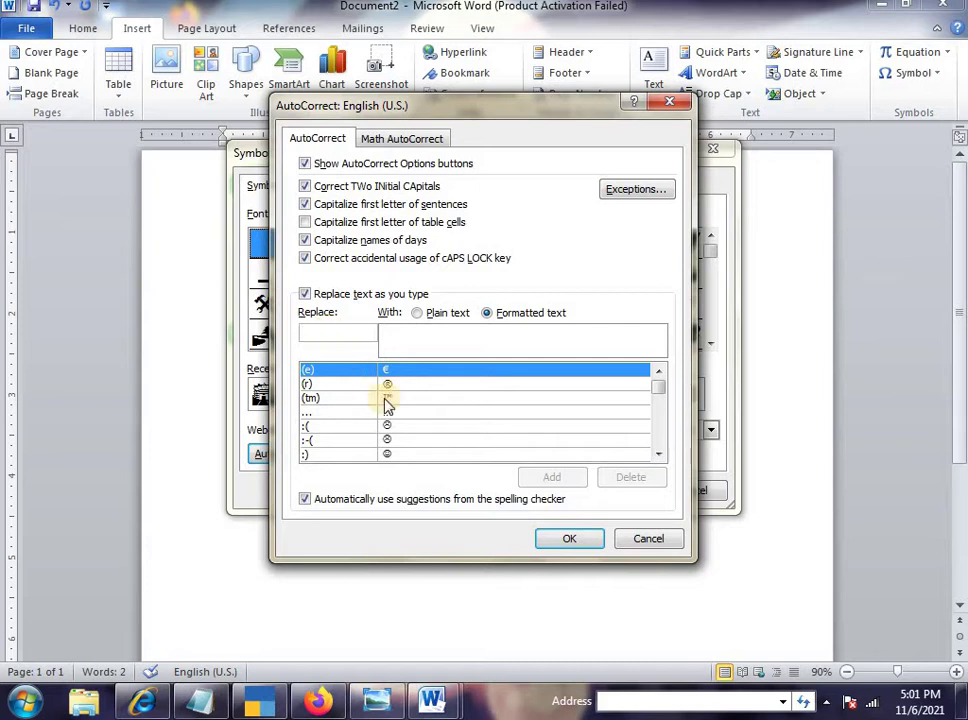
{"action": "left_click", "coordinate": [648, 539]}
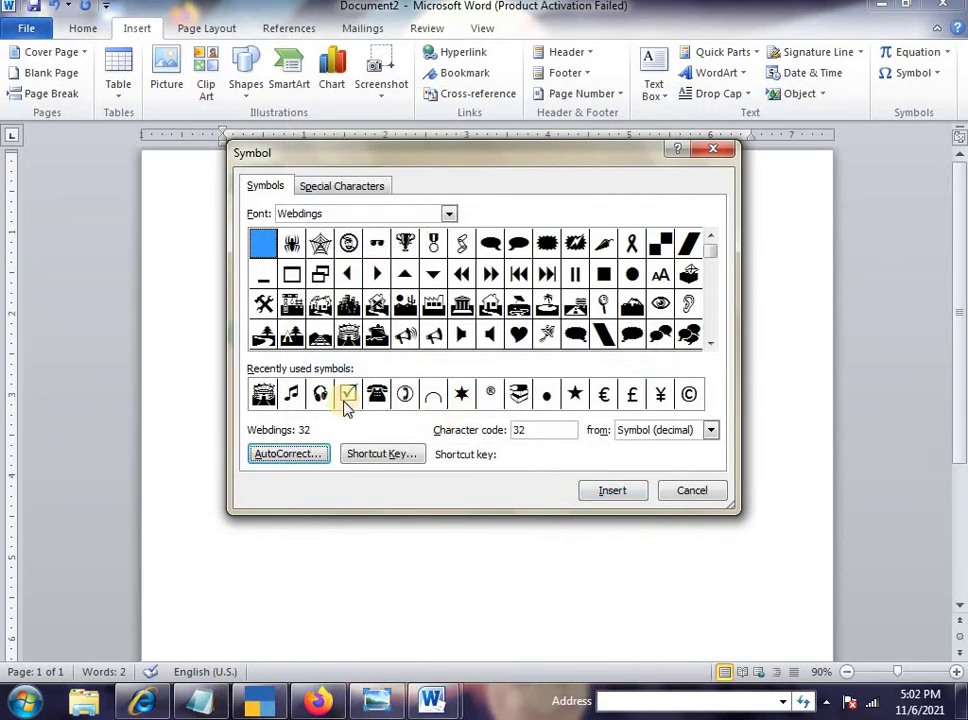
{"action": "left_click", "coordinate": [405, 395]}
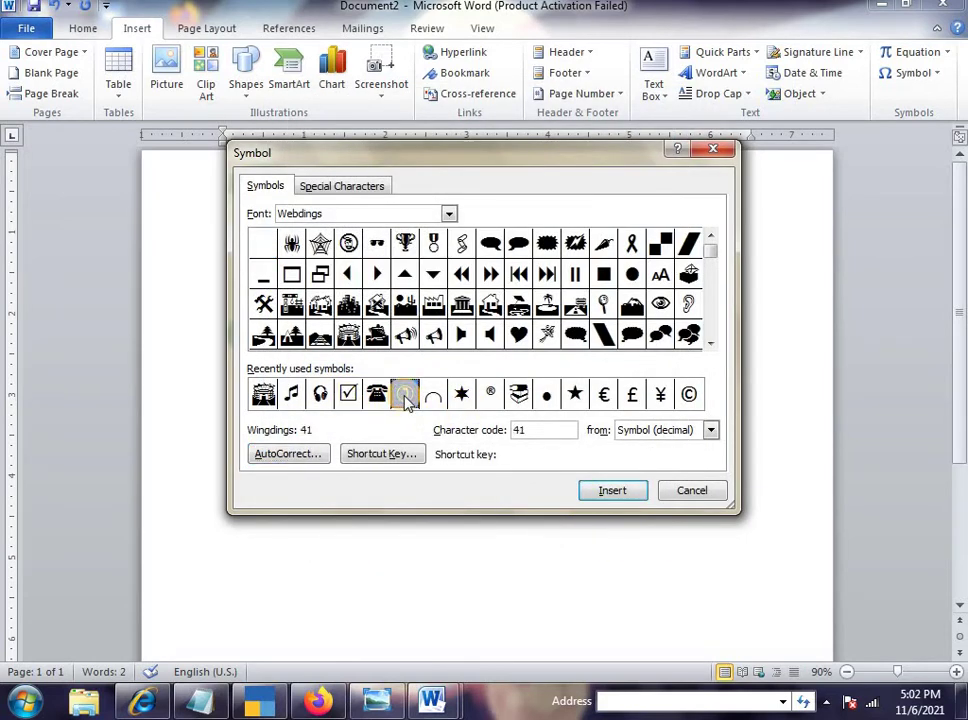
{"action": "left_click", "coordinate": [592, 494]}
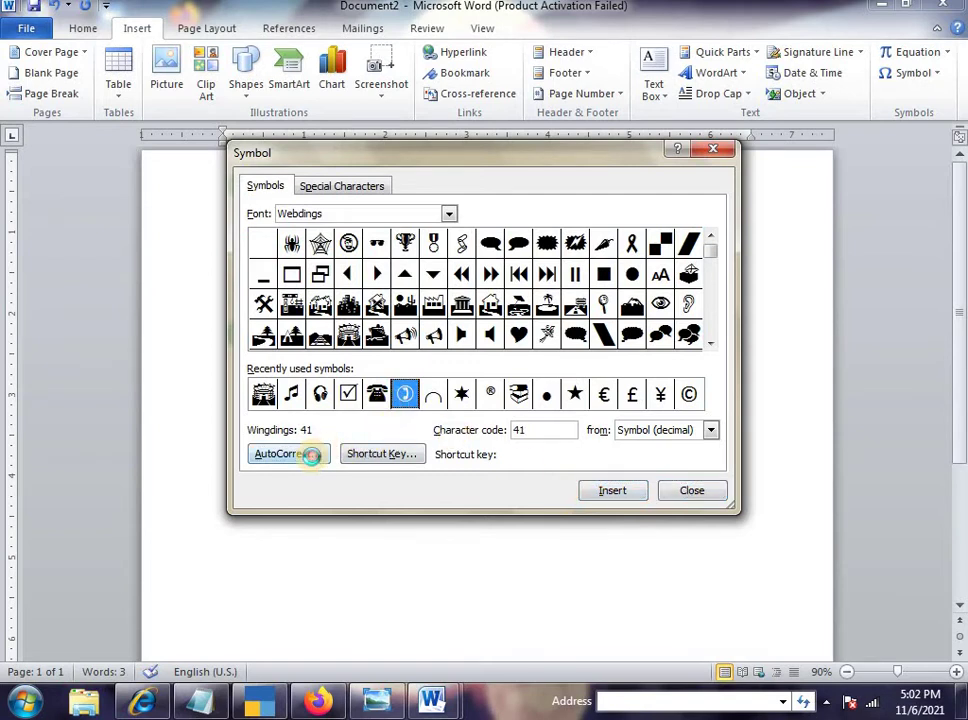
- Create an AutoCorrect entry replacing (*) with the circled phone symbol
{"action": "left_click", "coordinate": [305, 454]}
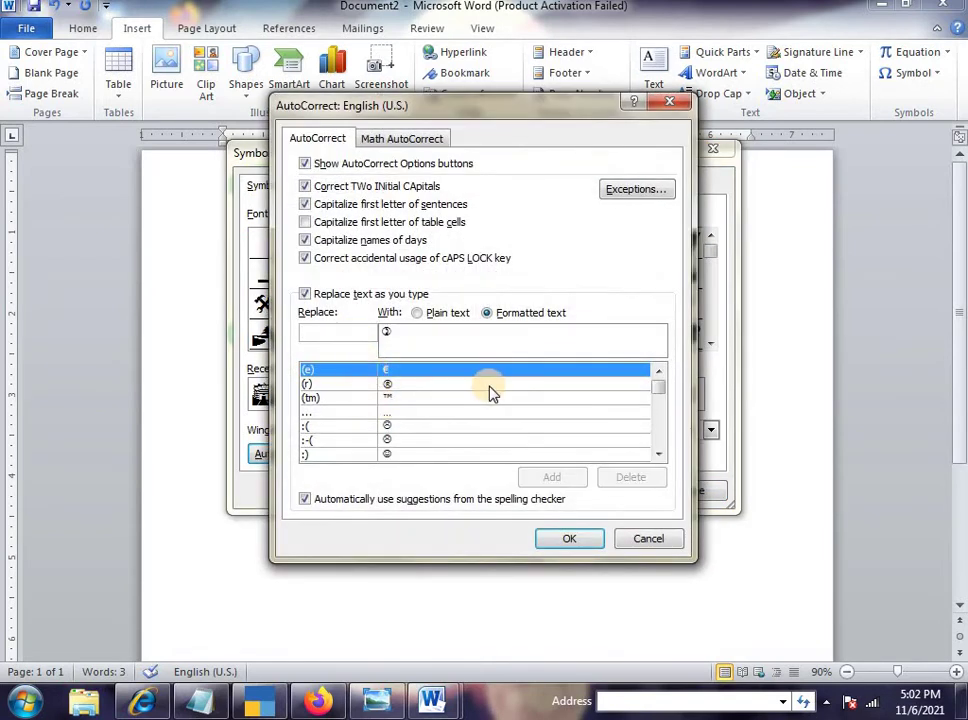
{"action": "type", "text": "("}
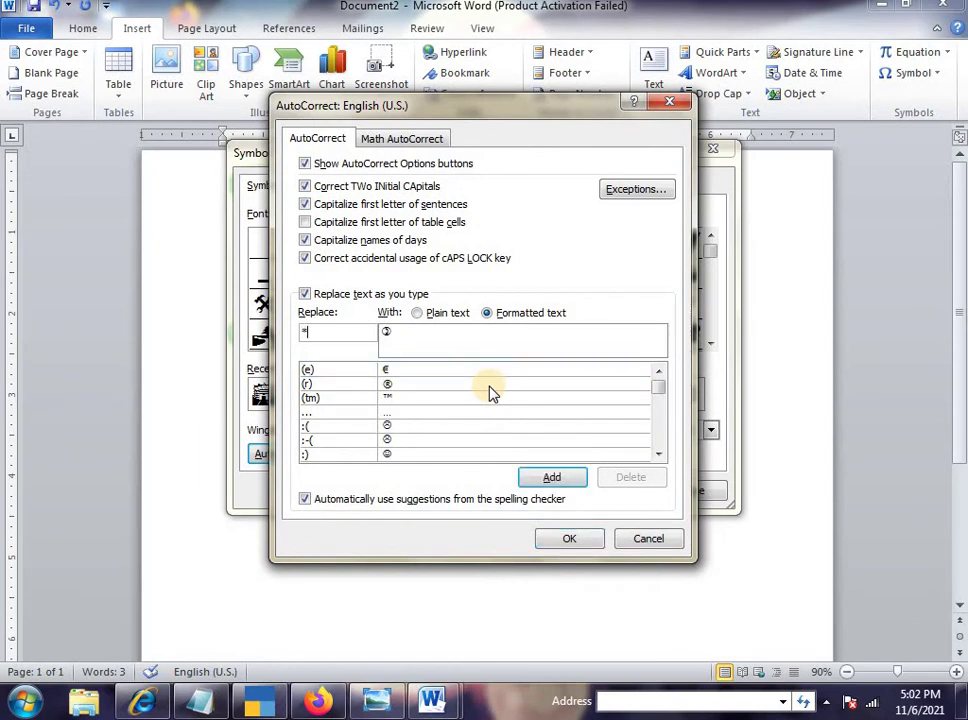
{"action": "key", "text": "BackSpace"}
{"action": "type", "text": "("}
{"action": "left_click", "coordinate": [575, 487]}
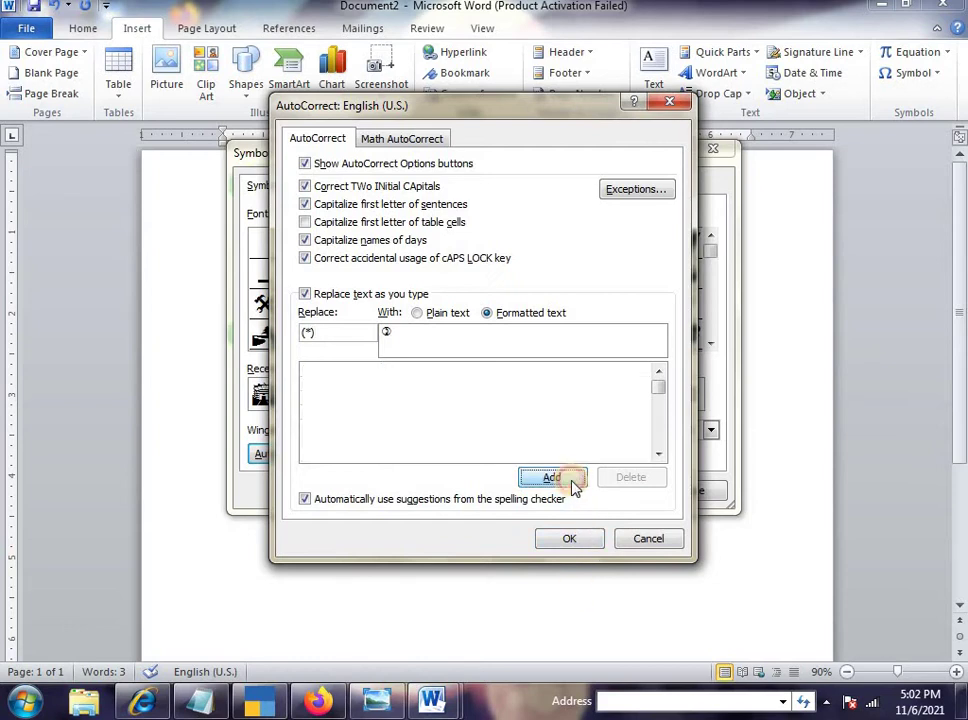
{"action": "left_click", "coordinate": [573, 540]}
- Type (*) to add a second circled phone, then start a new line with C
{"action": "left_click", "coordinate": [711, 494]}
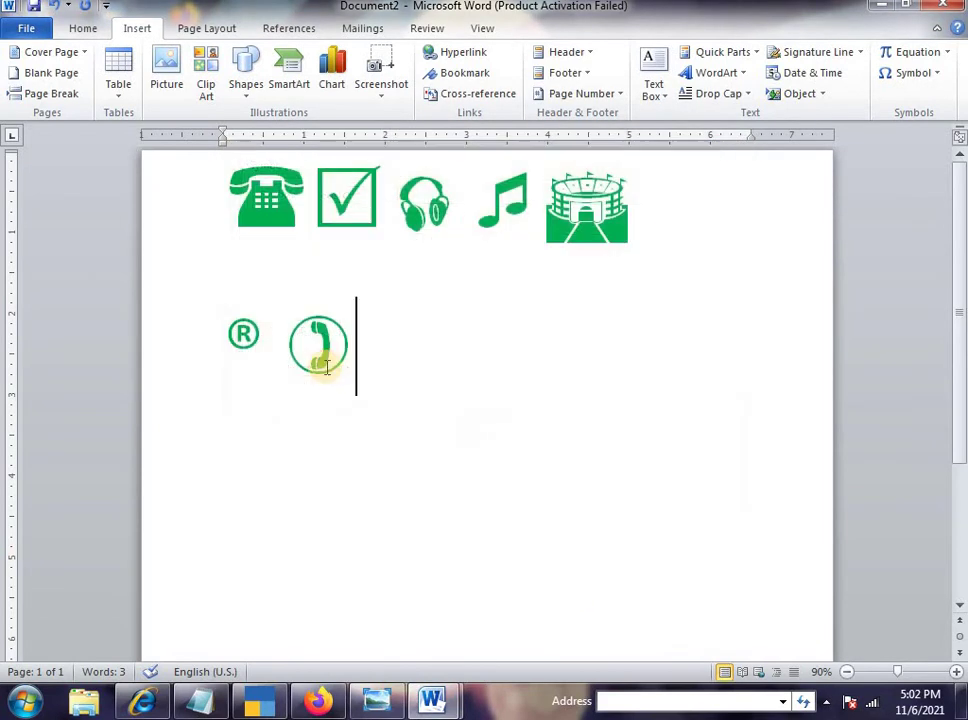
{"action": "type", "text": "("}
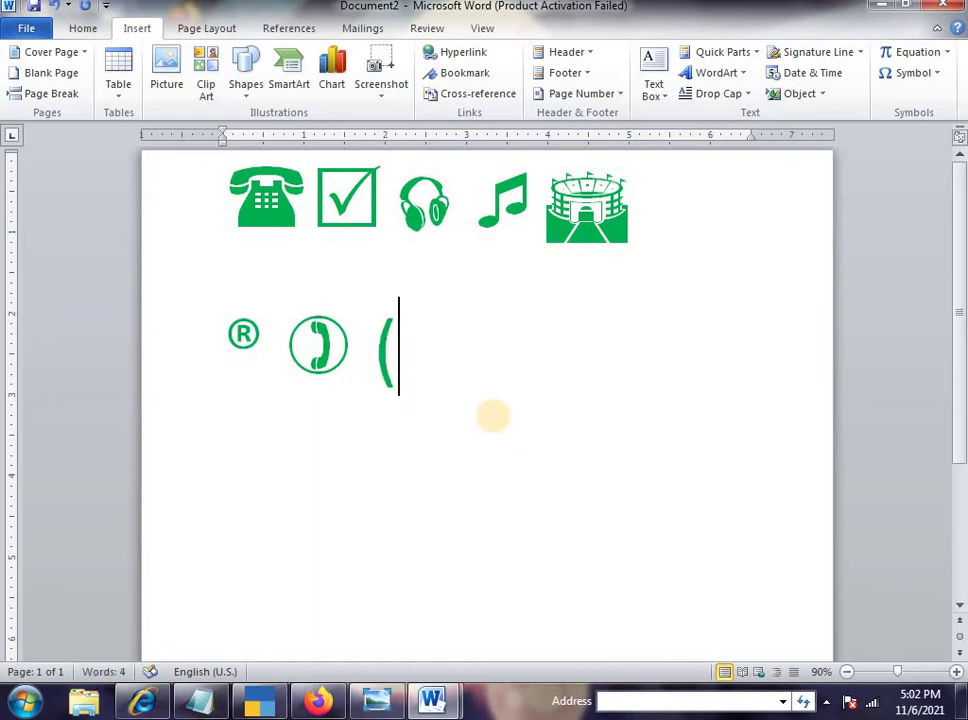
{"action": "type", "text": "8"}
{"action": "type", "text": "*"}
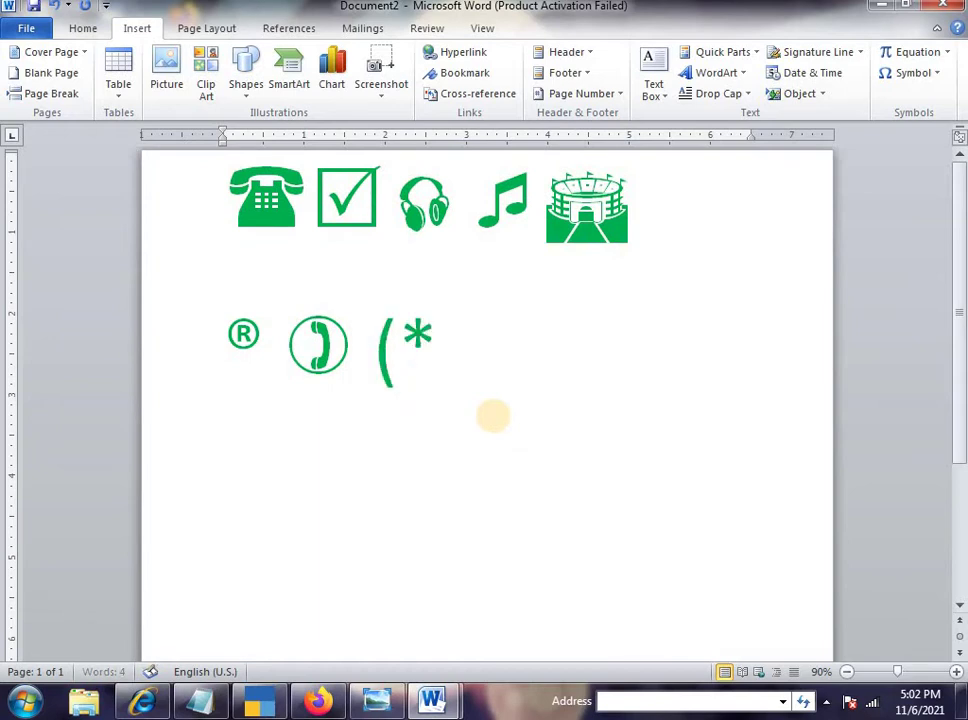
{"action": "type", "text": ")"}
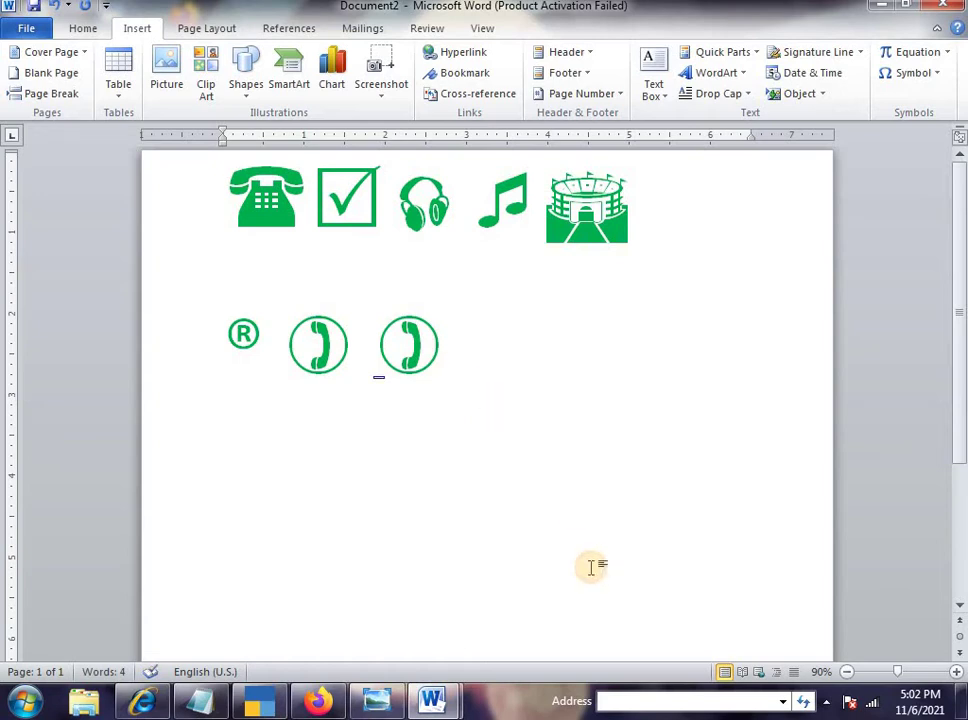
{"action": "key", "text": "Return"}
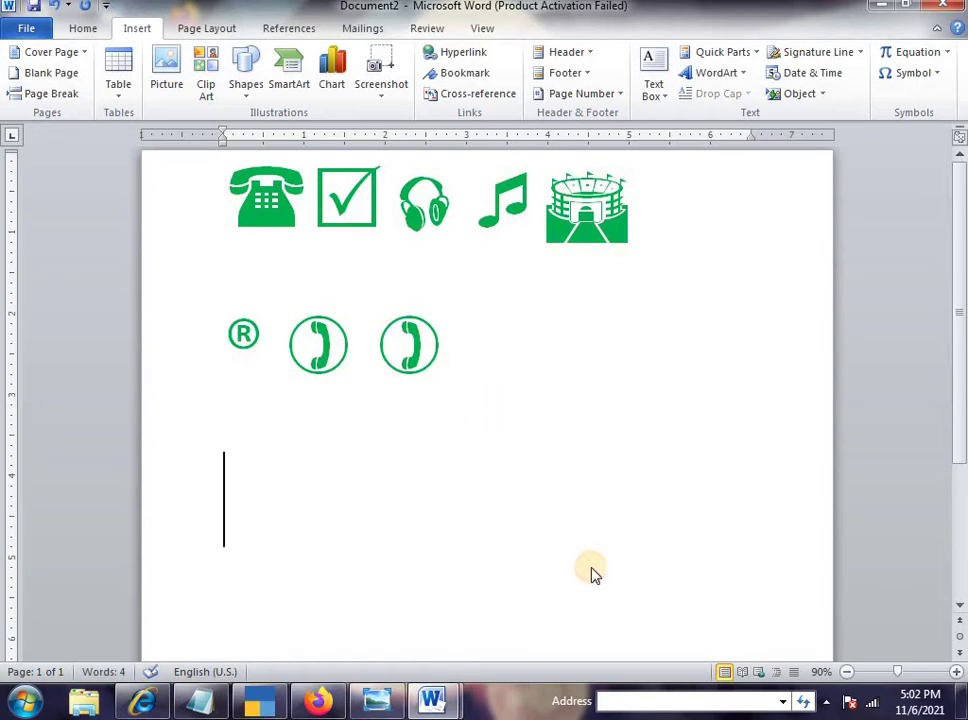
{"action": "type", "text": "C"}
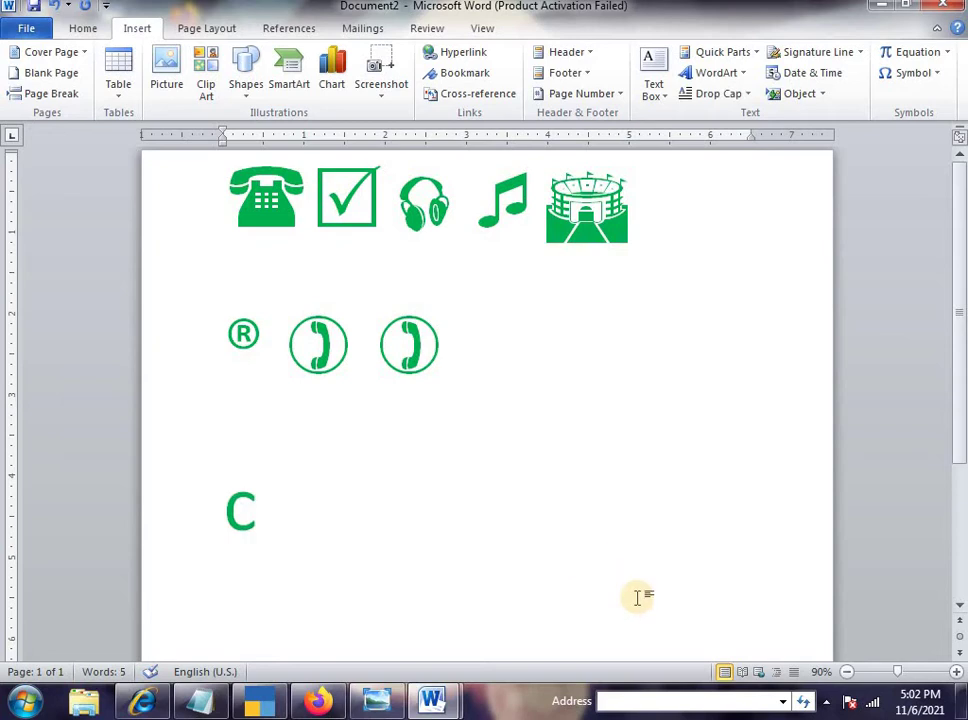
- Define C → 'CADD Nest' as a plain-text AutoCorrect replacement and close the Symbol dialog
{"action": "left_click", "coordinate": [930, 74]}
{"action": "left_click", "coordinate": [922, 210]}
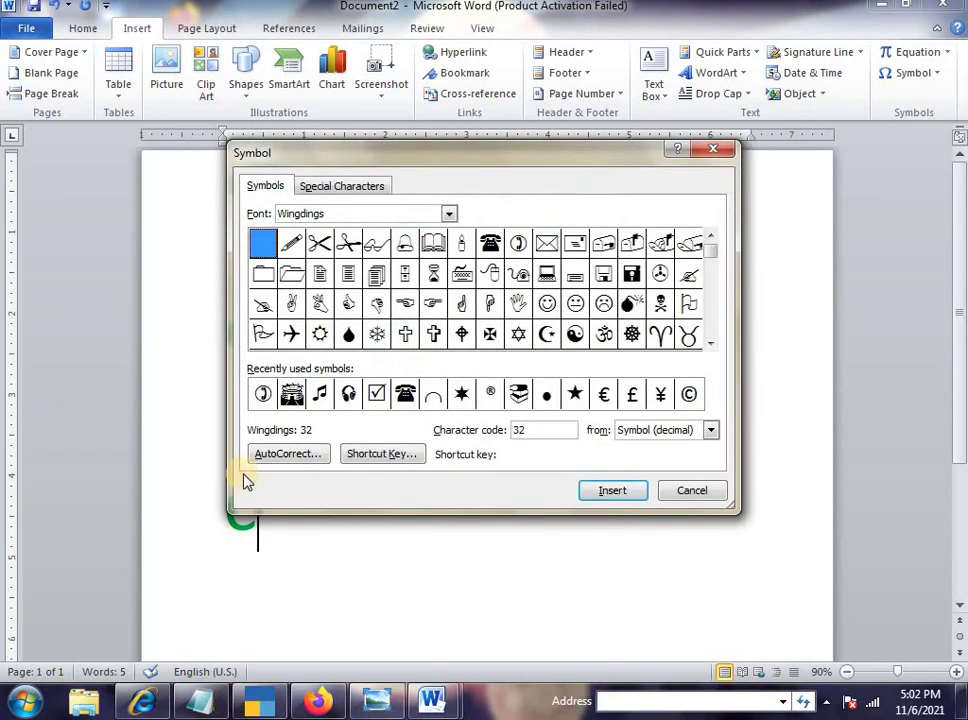
{"action": "left_click", "coordinate": [271, 453]}
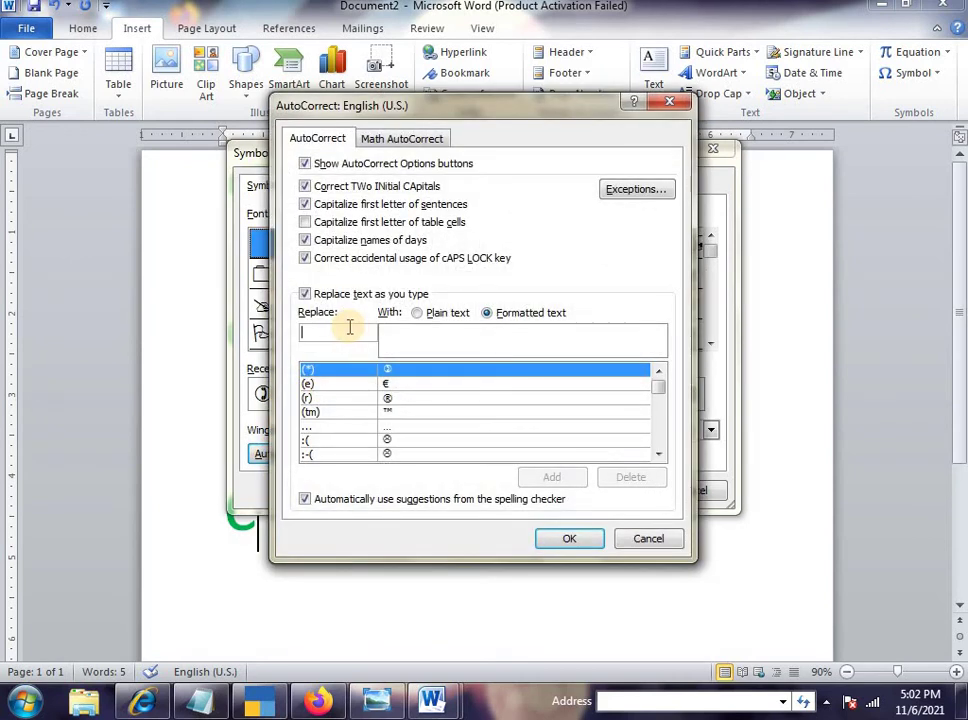
{"action": "type", "text": "c"}
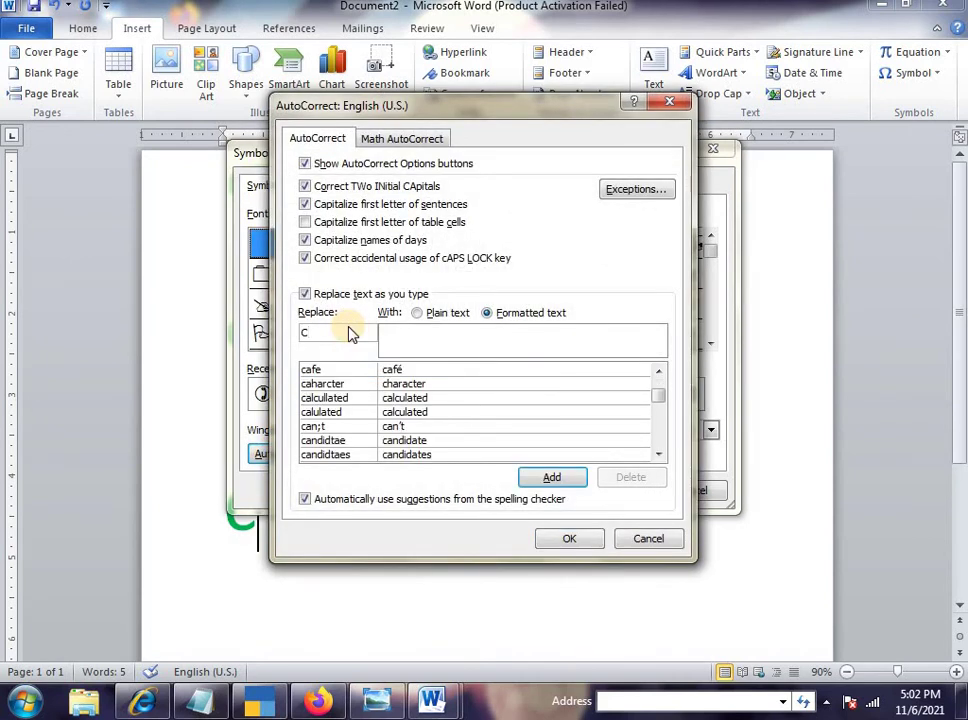
{"action": "left_click", "coordinate": [441, 342]}
{"action": "left_click", "coordinate": [430, 313]}
{"action": "left_click", "coordinate": [396, 332]}
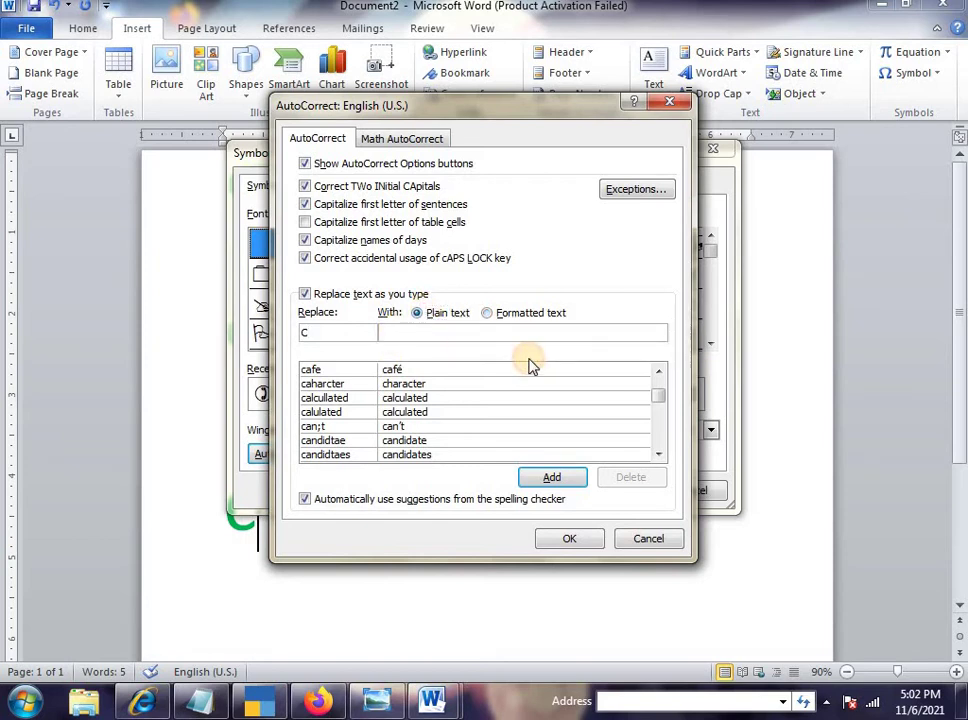
{"action": "key", "text": "BackSpace"}
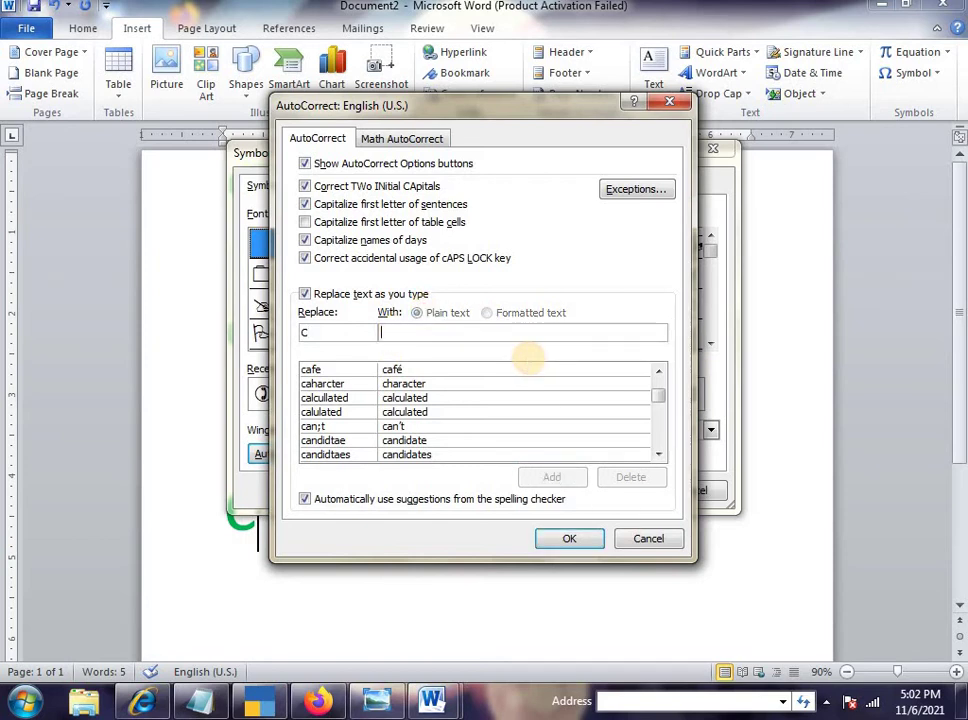
{"action": "type", "text": "CADD Nest"}
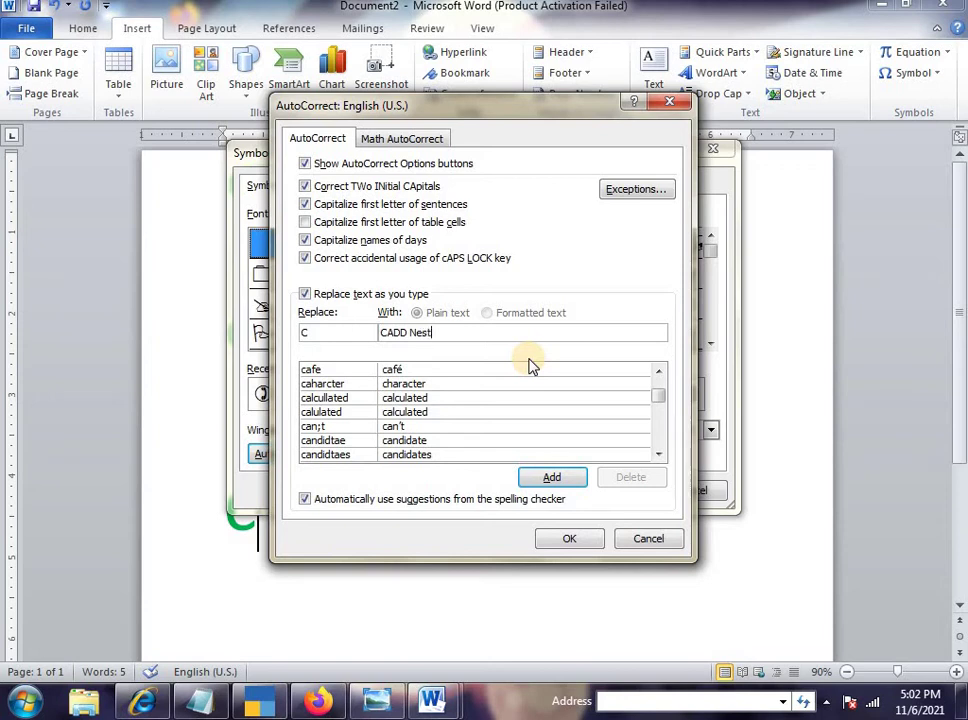
{"action": "left_click", "coordinate": [552, 477]}
{"action": "left_click", "coordinate": [582, 541]}
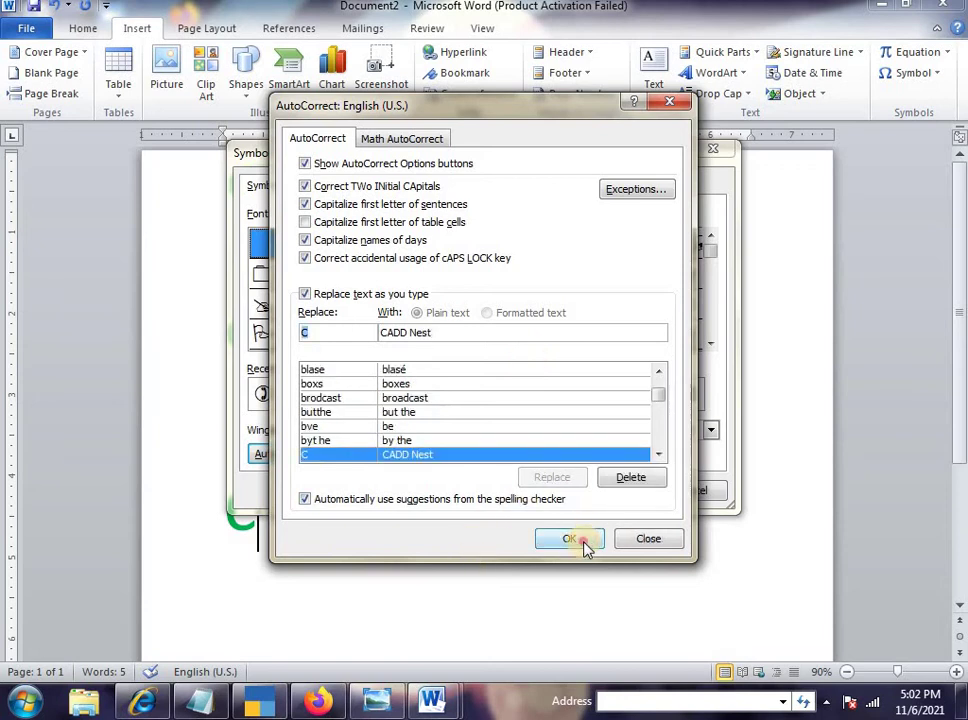
{"action": "left_click", "coordinate": [685, 492]}
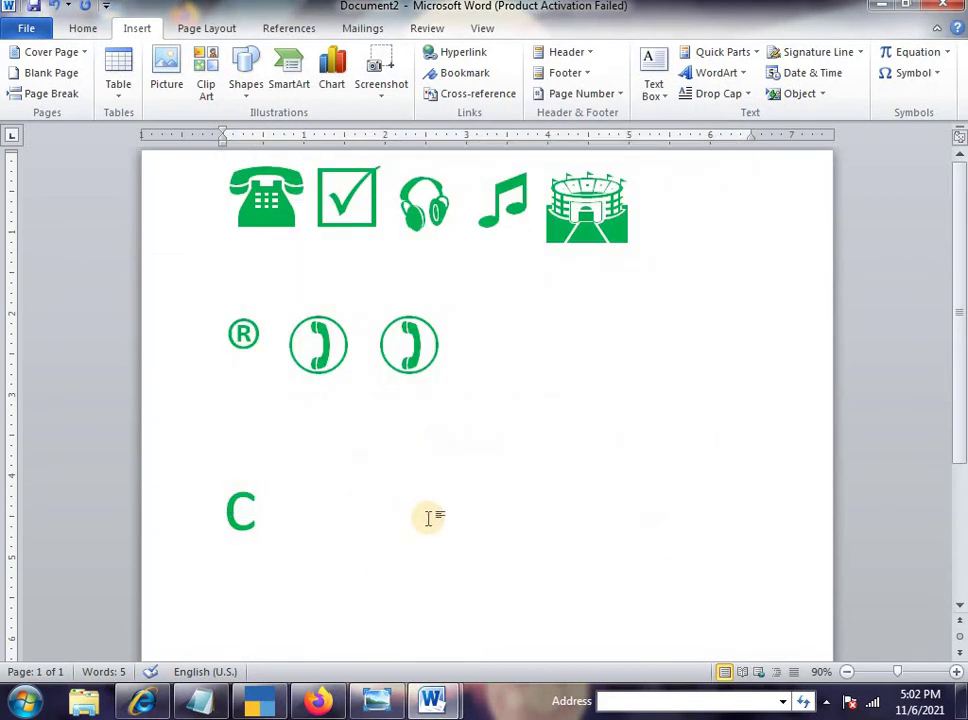
- Type C so AutoCorrect expands it to 'CADD Nest', then delete the stray leading C
{"action": "type", "text": " CADD Nest"}
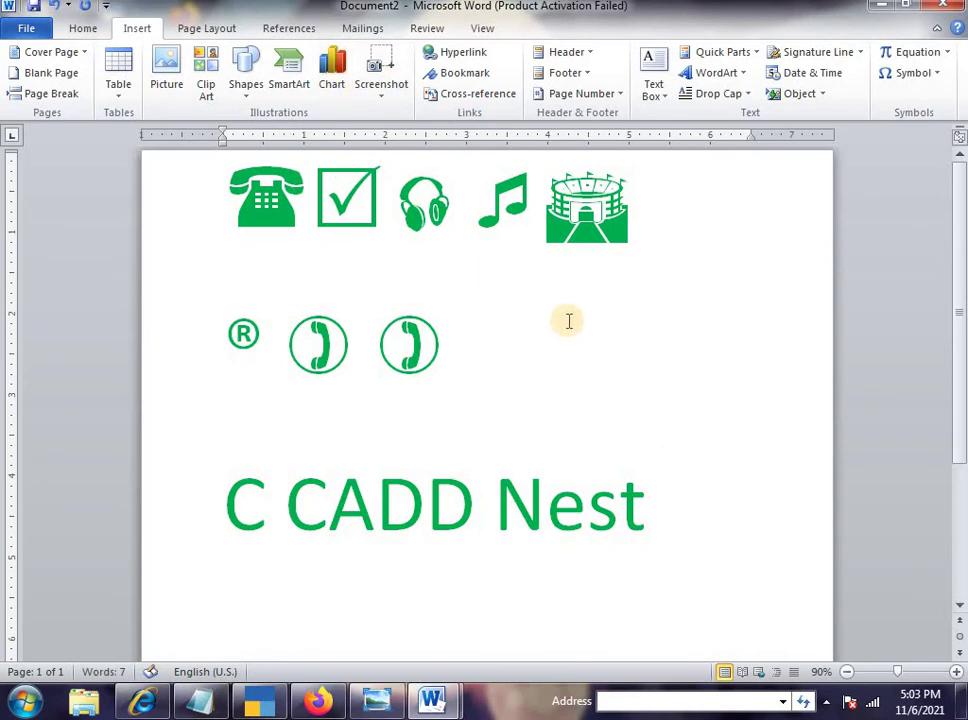
{"action": "left_click", "coordinate": [765, 389]}
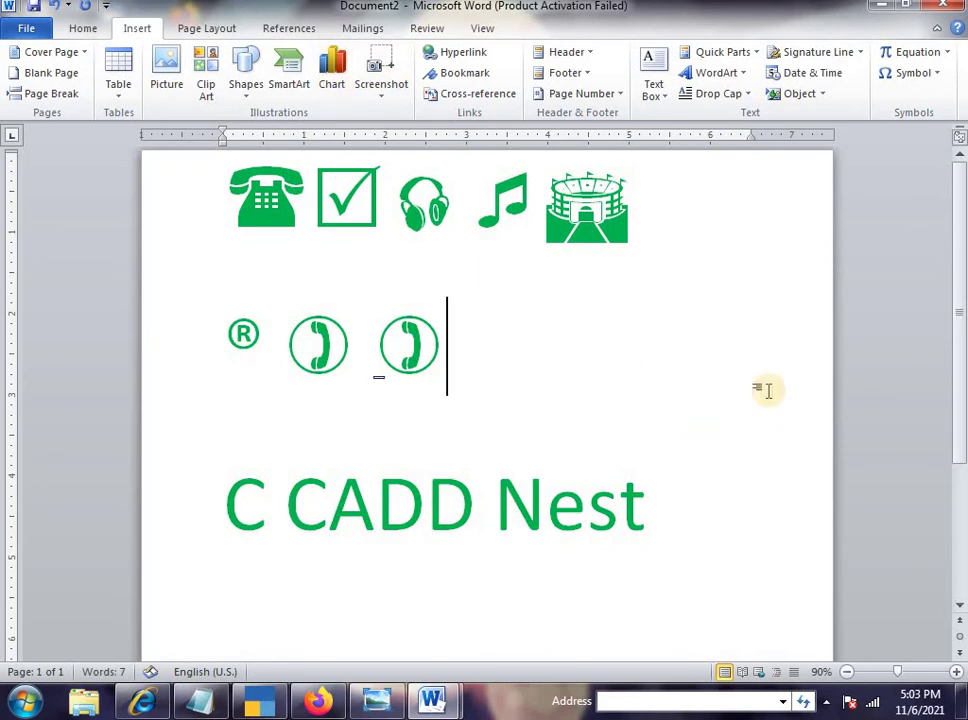
{"action": "left_click", "coordinate": [269, 501]}
{"action": "key", "text": "BackSpace"}
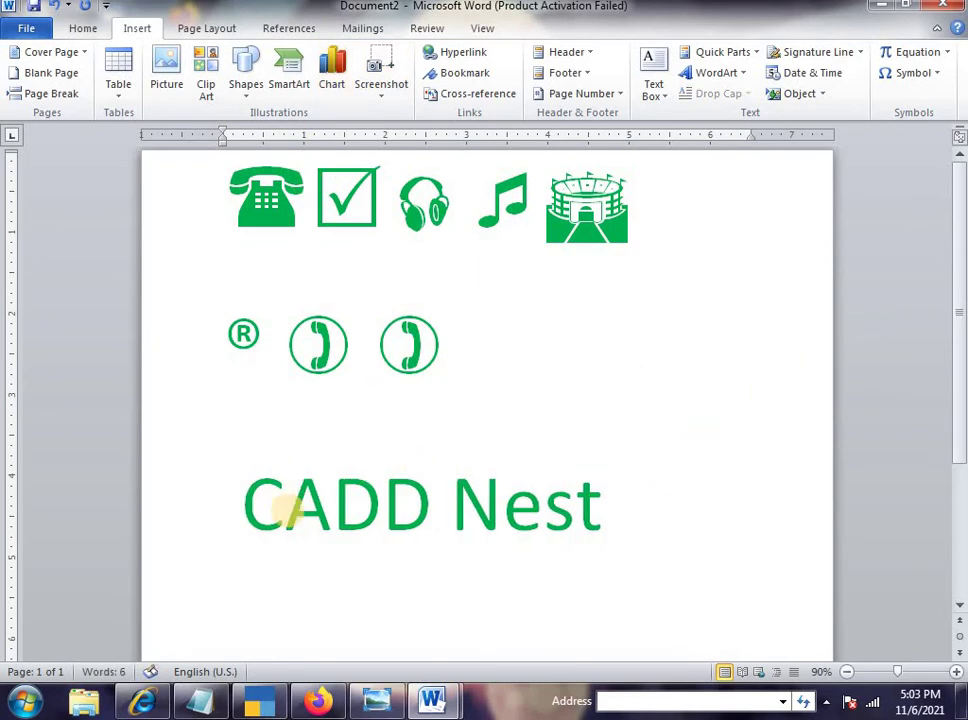
{"action": "left_click", "coordinate": [605, 525]}
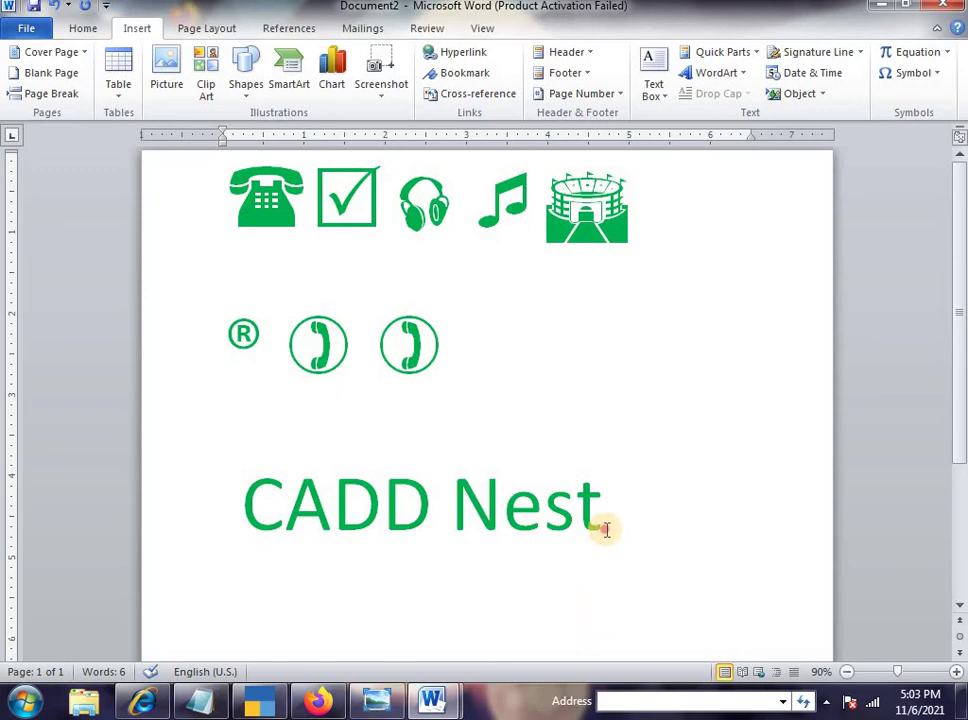
- Remove the C → 'CADD Nest' AutoCorrect entry via More Symbols, then close the Symbol dialog
{"action": "left_click", "coordinate": [938, 74]}
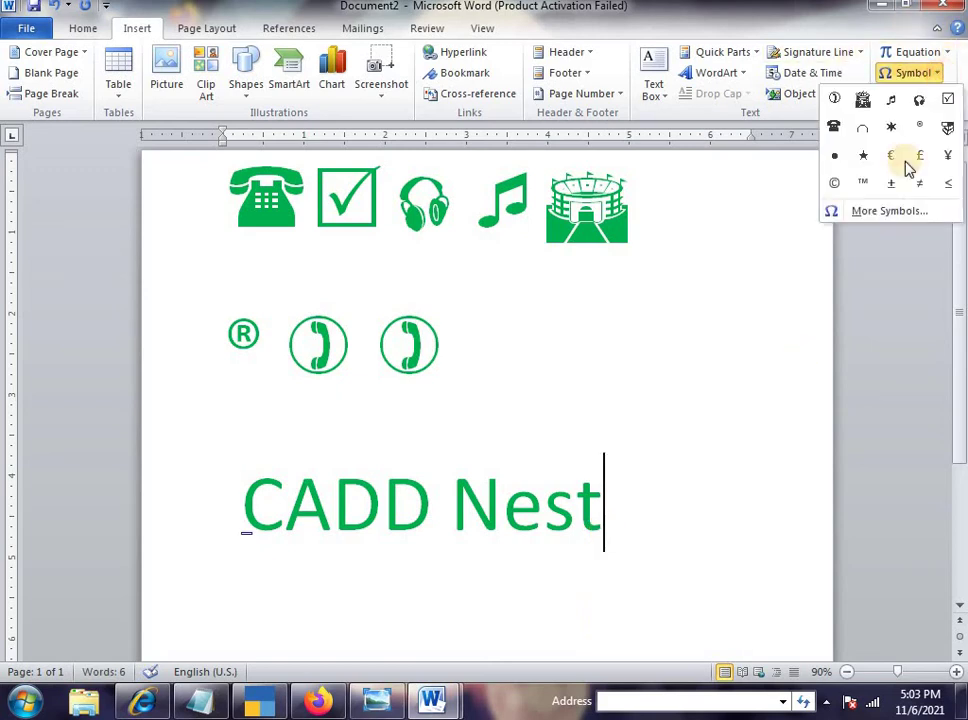
{"action": "left_click", "coordinate": [879, 213]}
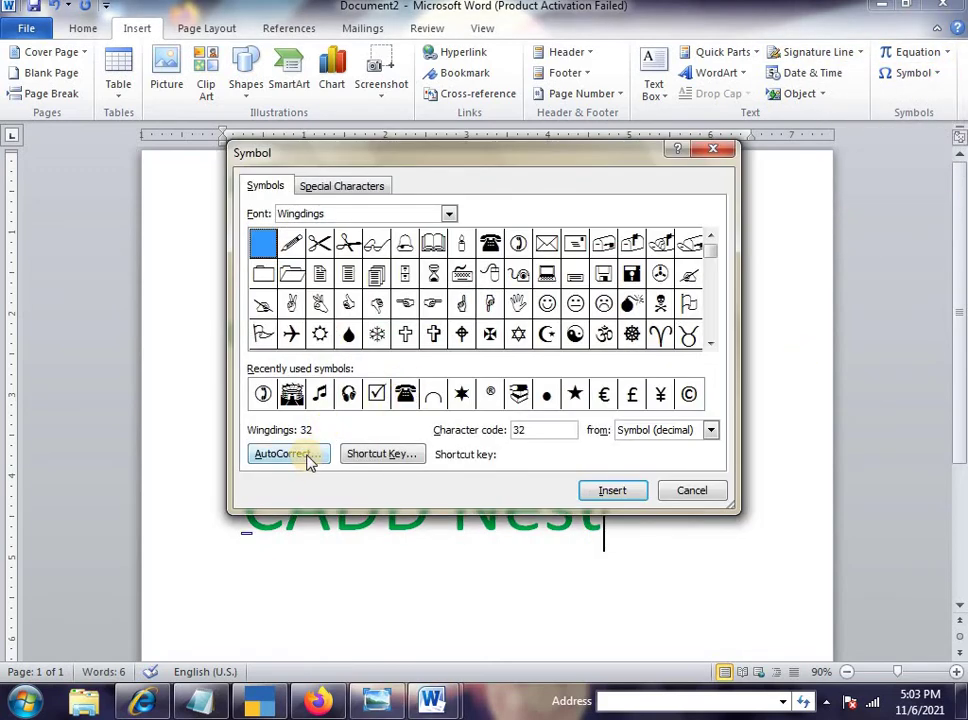
{"action": "left_click", "coordinate": [309, 457]}
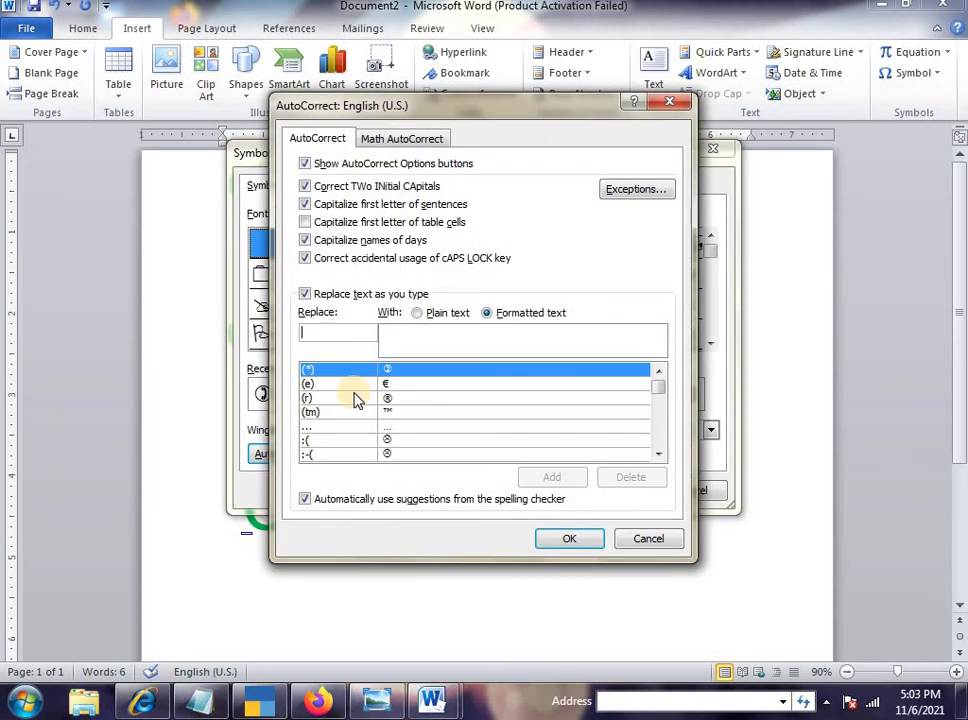
{"action": "type", "text": "C"}
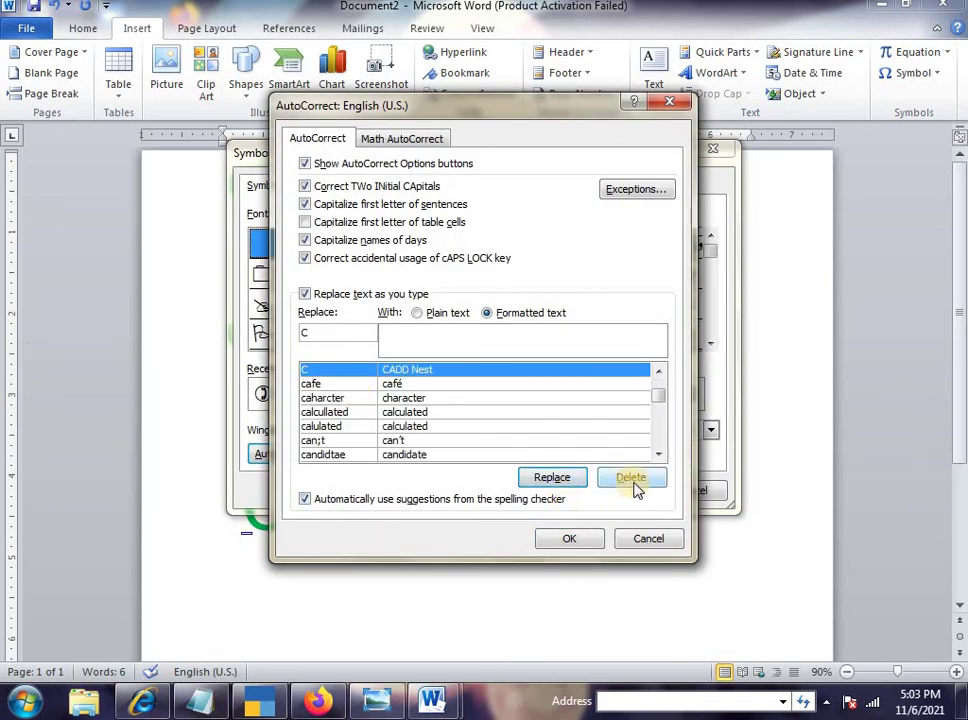
{"action": "left_click", "coordinate": [634, 484]}
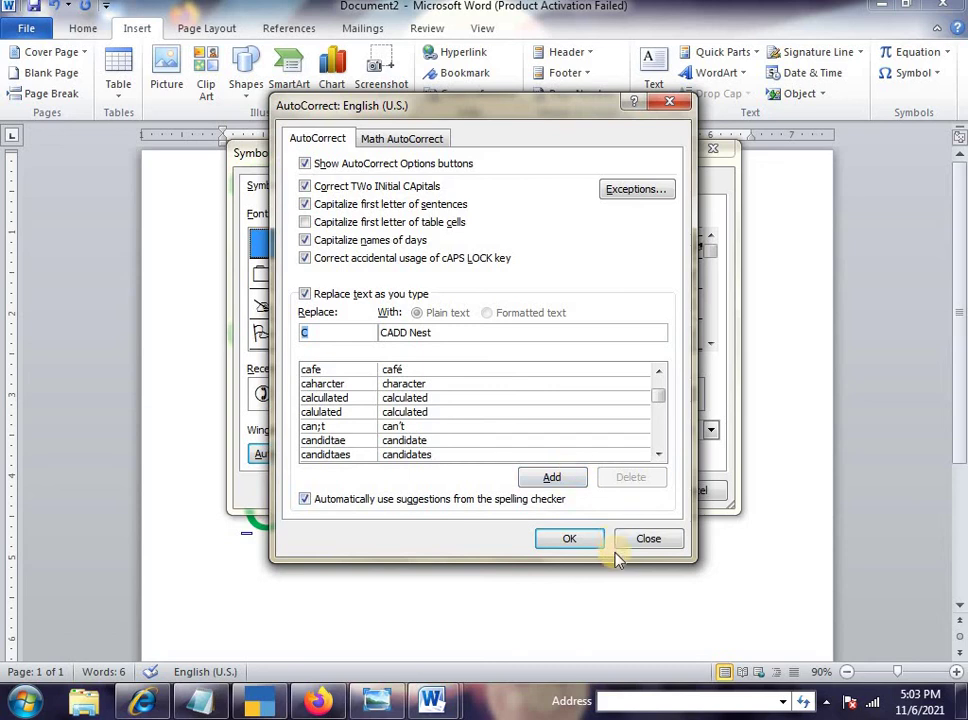
{"action": "left_click", "coordinate": [576, 539]}
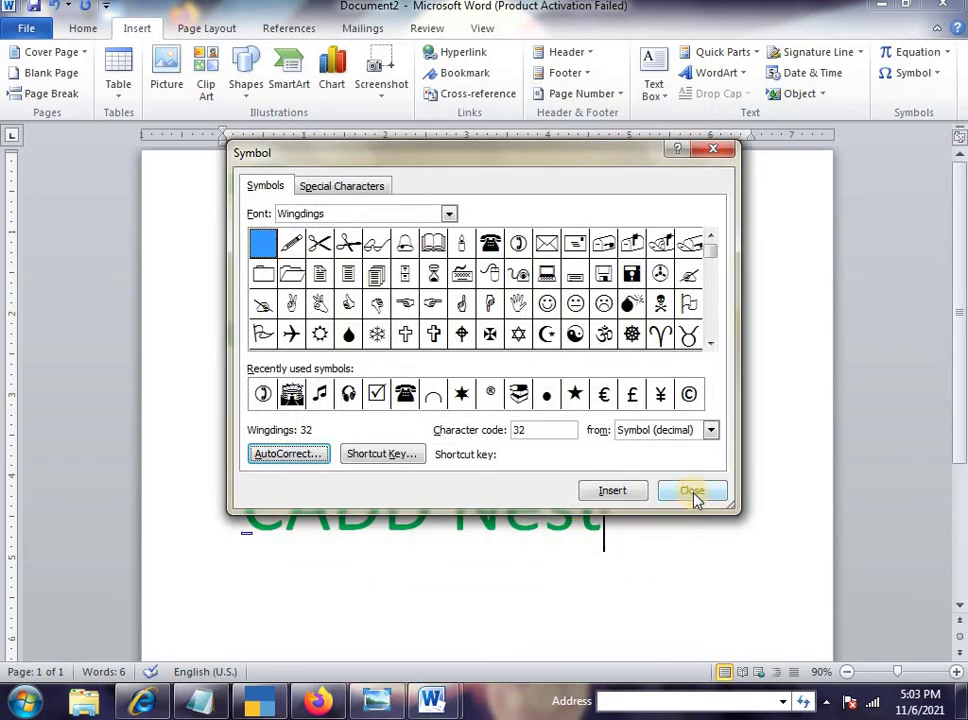
{"action": "left_click", "coordinate": [692, 491]}
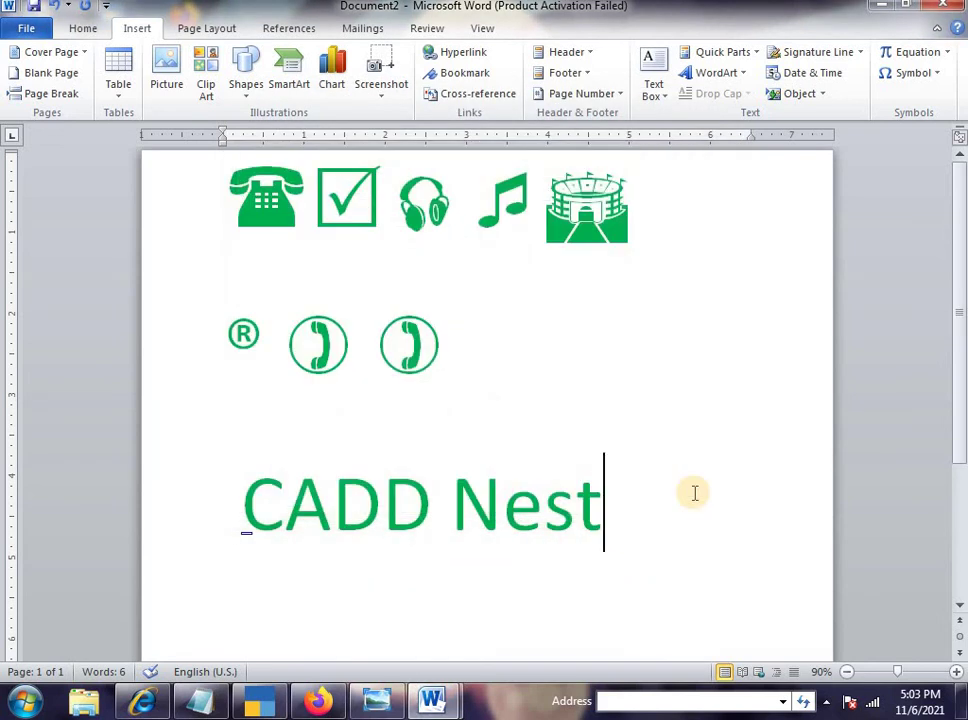